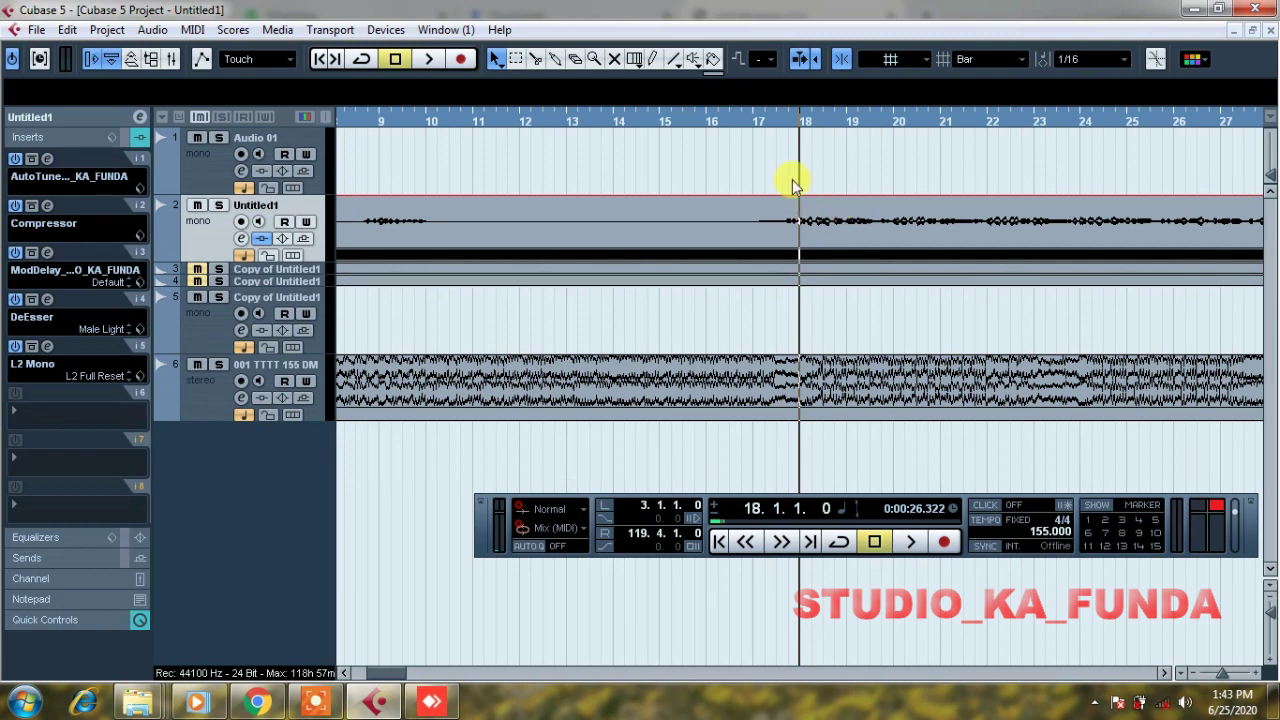
Step: Play the song from bar 17 to listen to the vocal with its current effects
{"action": "left_click", "coordinate": [770, 120]}
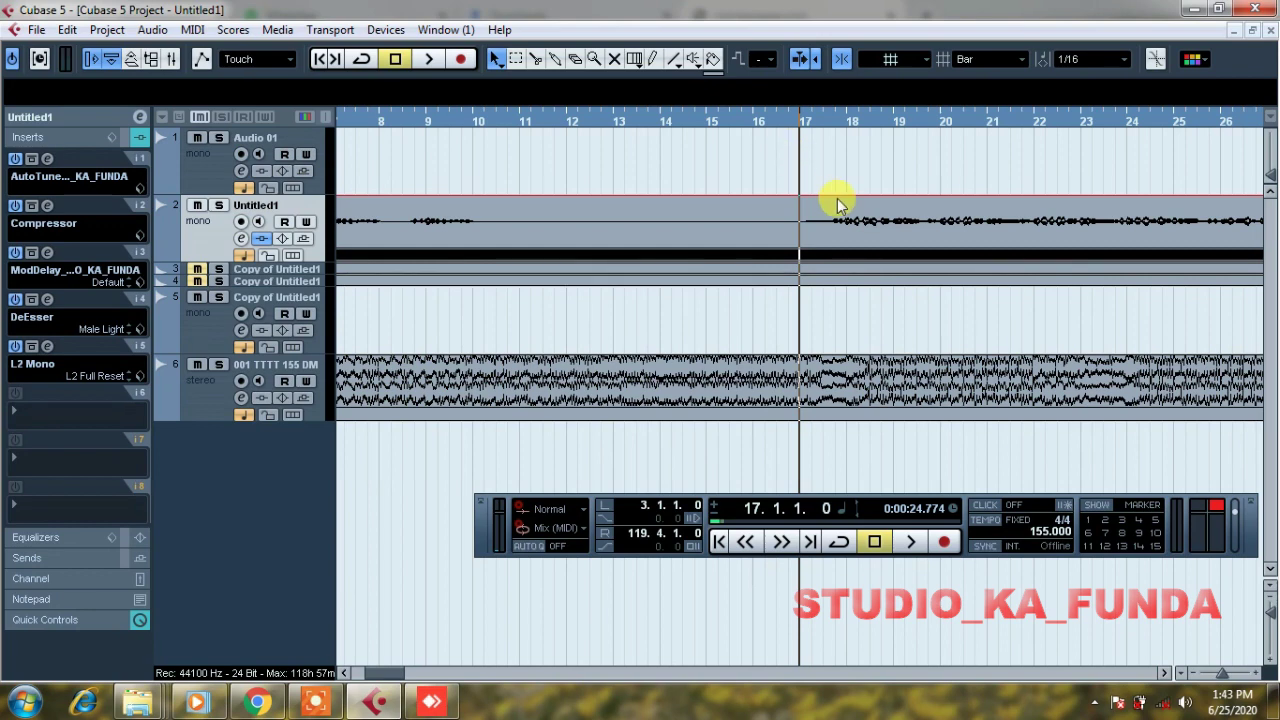
{"action": "left_click", "coordinate": [426, 59]}
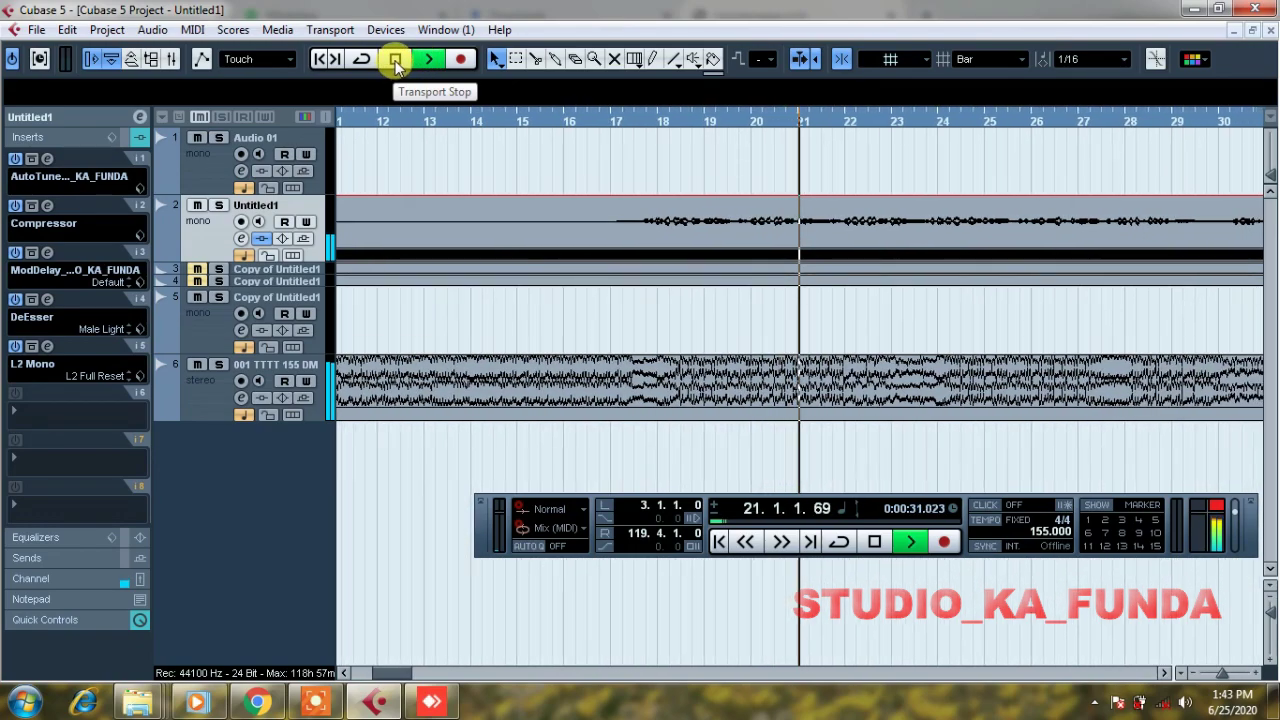
{"action": "left_click", "coordinate": [396, 61]}
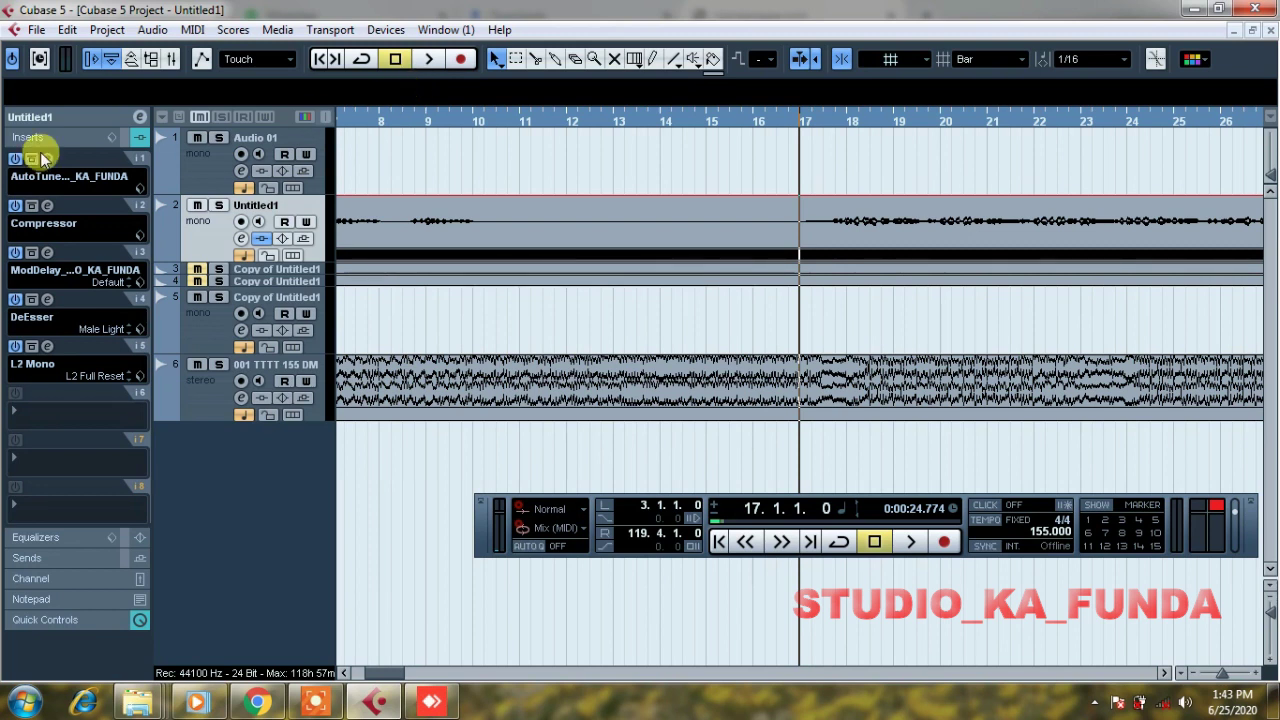
Step: Review the Compressor settings in the second insert slot of the Untitled1 vocal track
{"action": "left_click", "coordinate": [46, 205]}
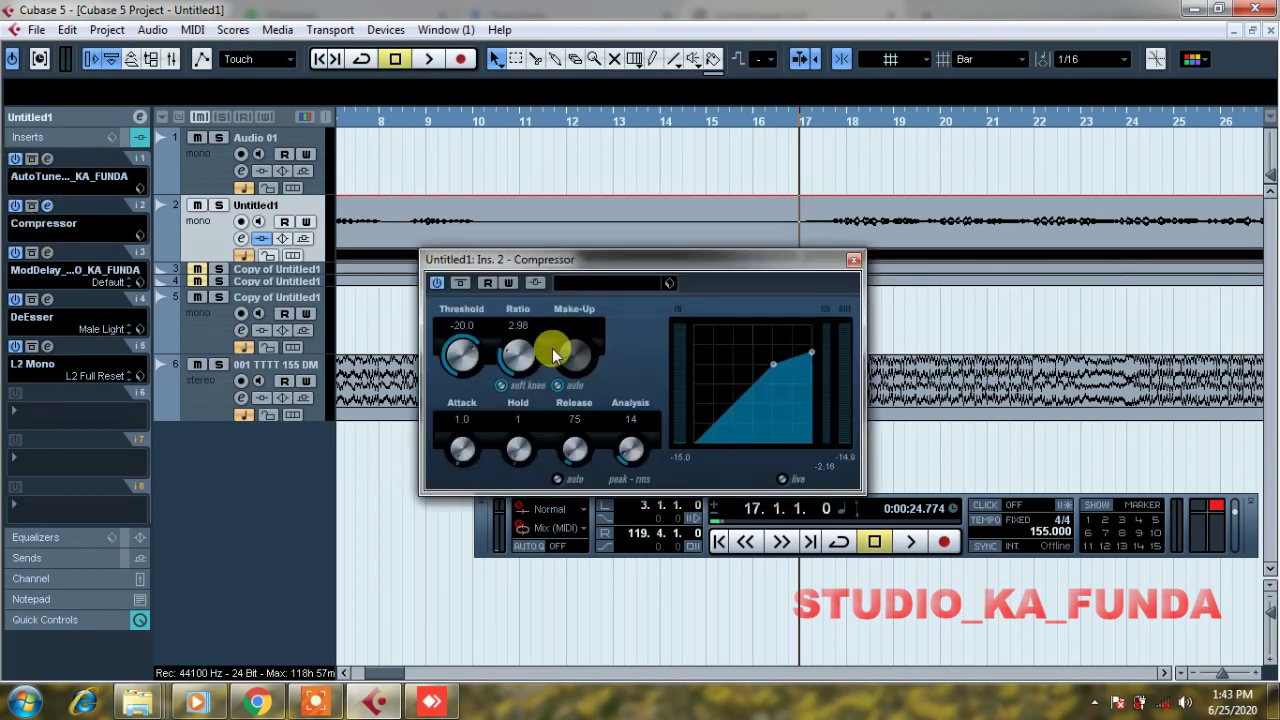
{"action": "left_click_drag", "start_coordinate": [607, 259], "coordinate": [702, 204]}
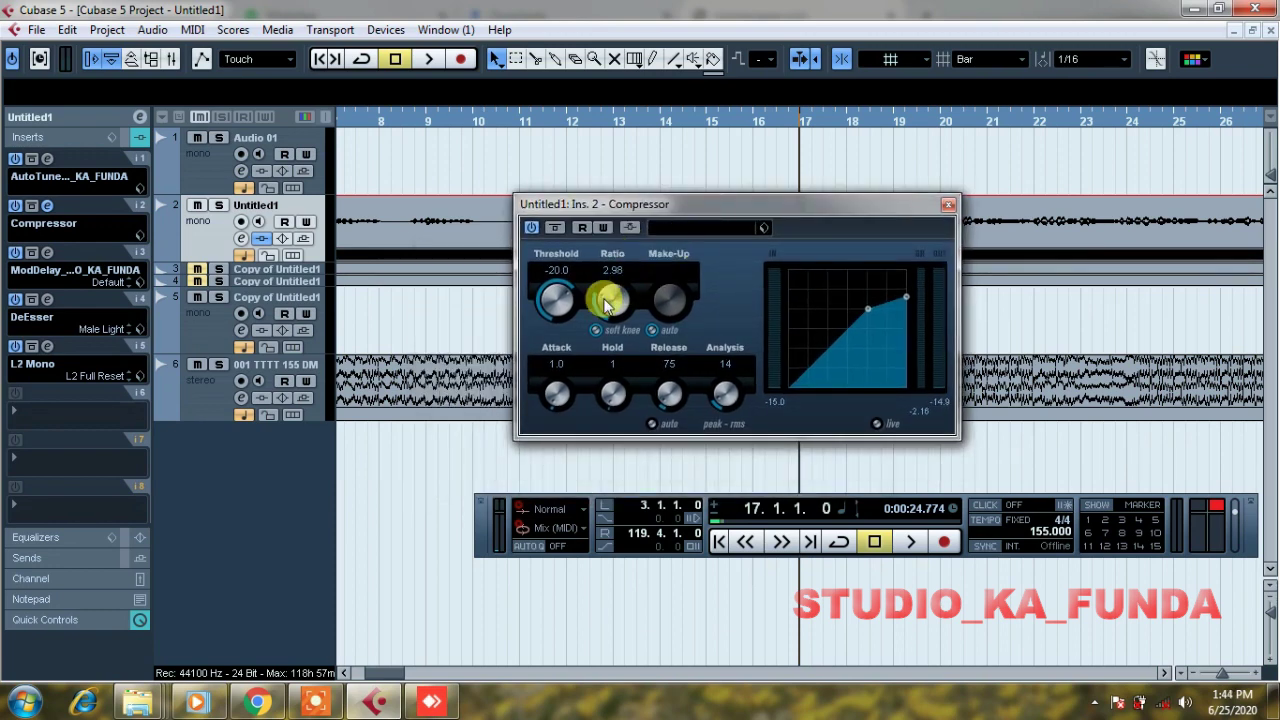
{"action": "left_click", "coordinate": [949, 207]}
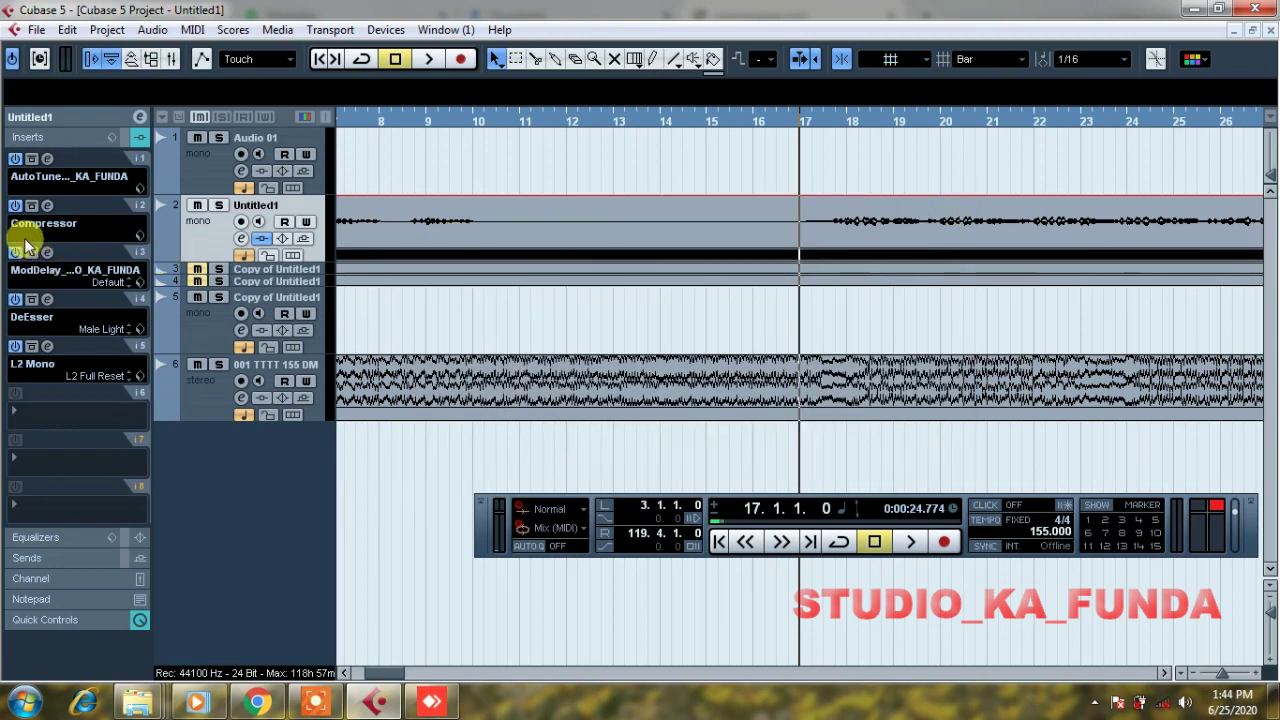
Step: Remove the Compressor from the vocal track's second insert slot, discarding its changes
{"action": "left_click", "coordinate": [28, 228]}
{"action": "left_click", "coordinate": [32, 229]}
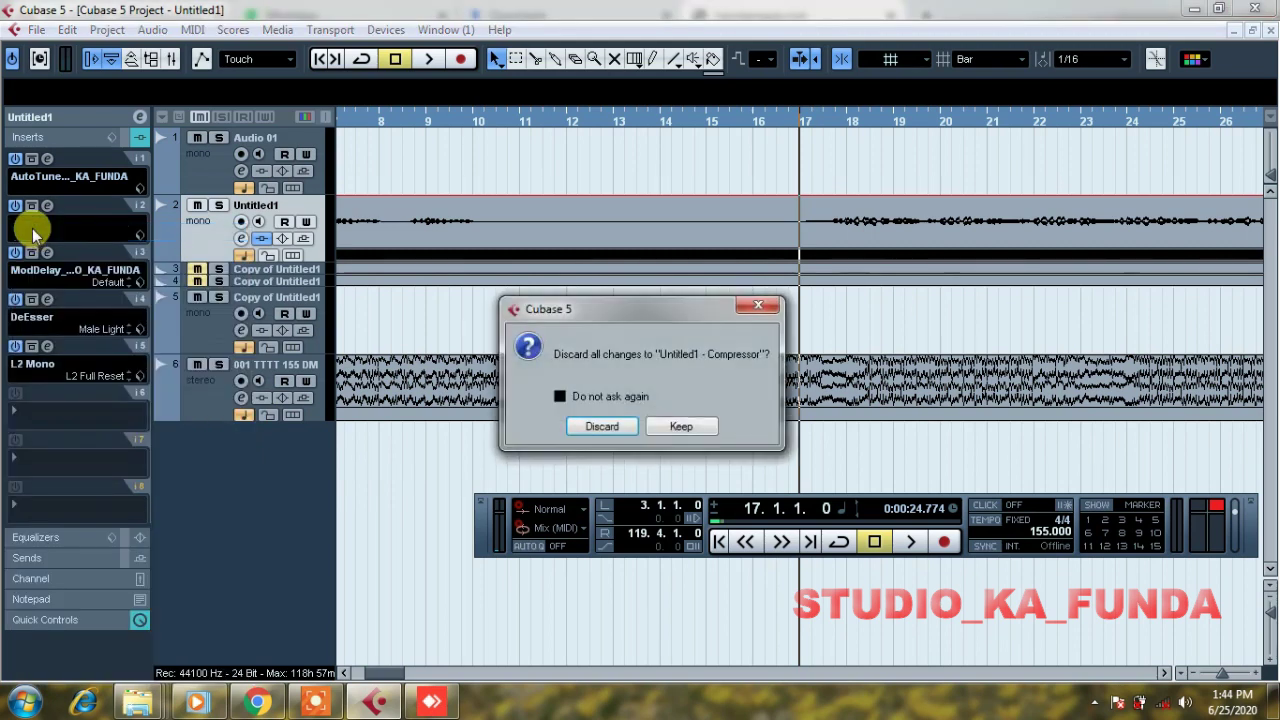
{"action": "left_click", "coordinate": [601, 426]}
Step: Load a fresh Compressor from the Dynamics effects into the vocal track's empty second insert slot
{"action": "left_click", "coordinate": [26, 228]}
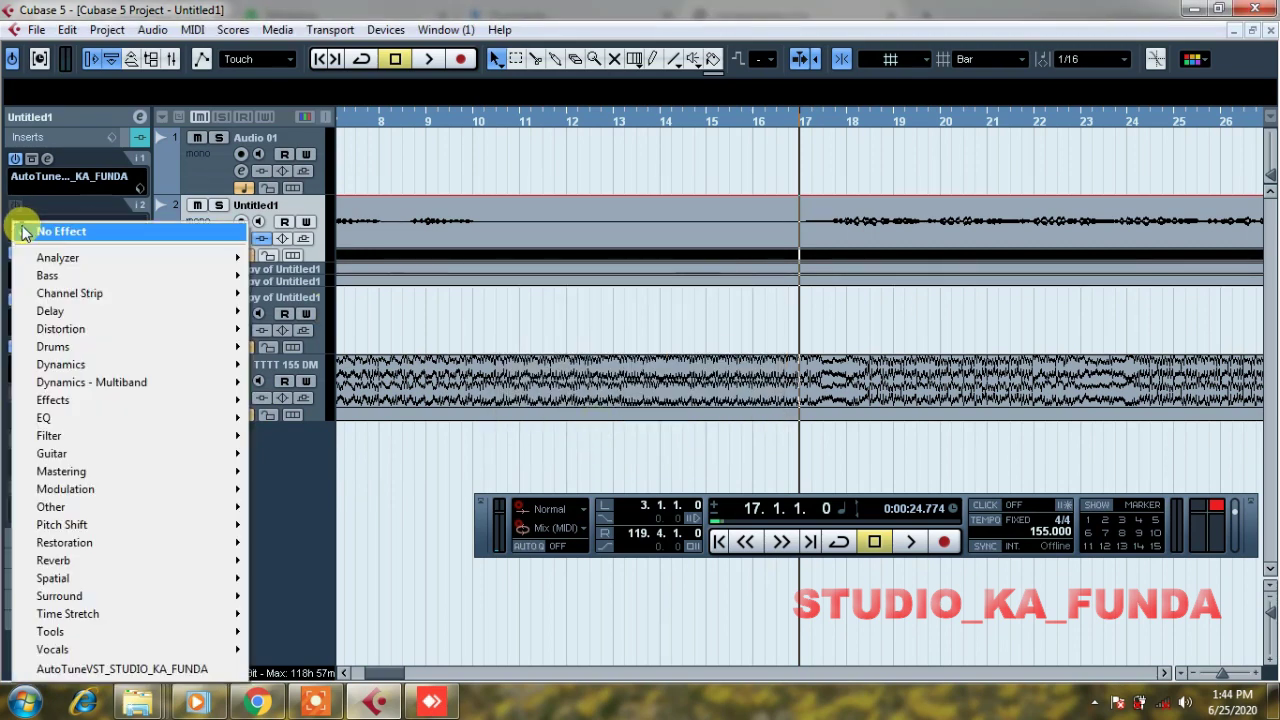
{"action": "left_click", "coordinate": [25, 231]}
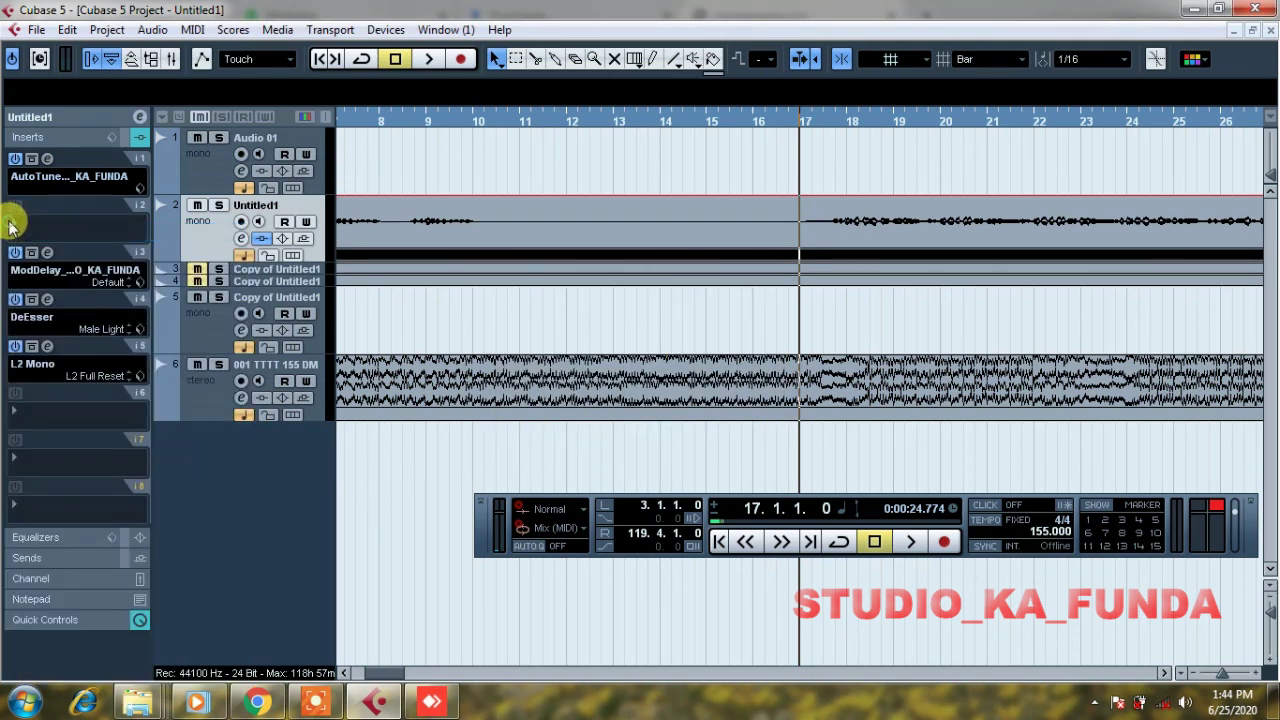
{"action": "left_click", "coordinate": [12, 228]}
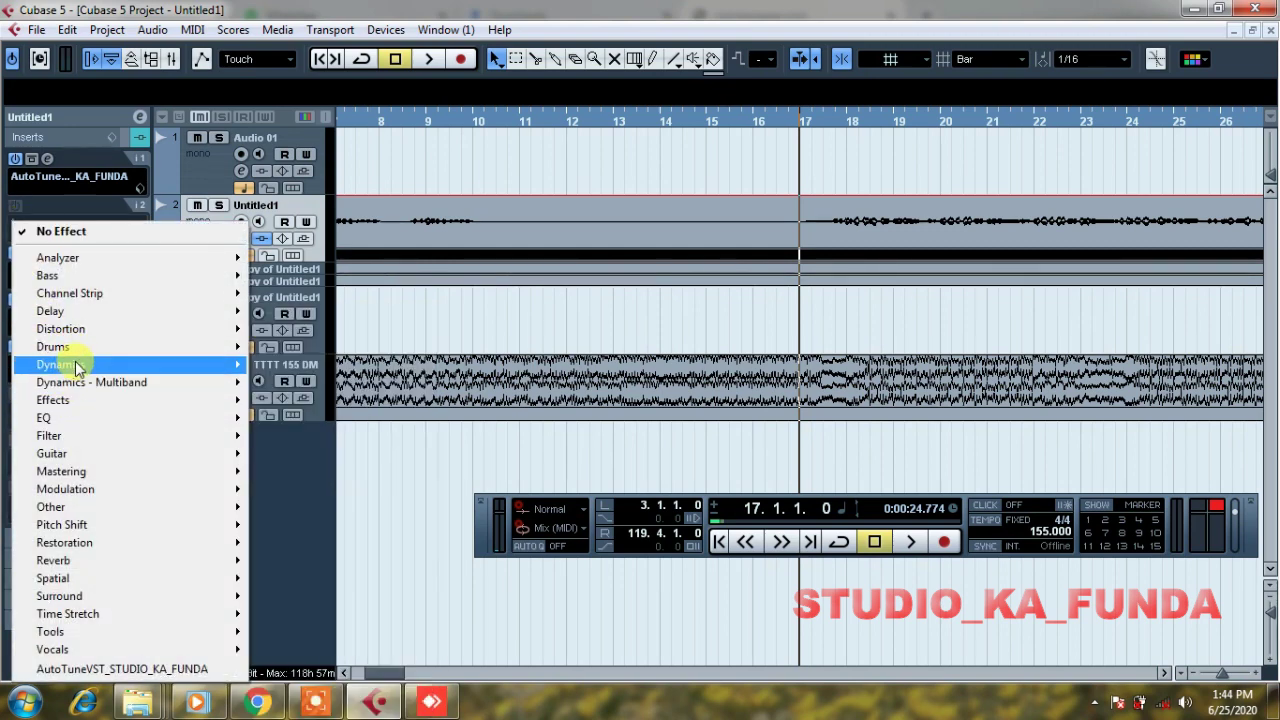
{"action": "mouse_move", "coordinate": [117, 368]}
{"action": "left_click", "coordinate": [292, 361]}
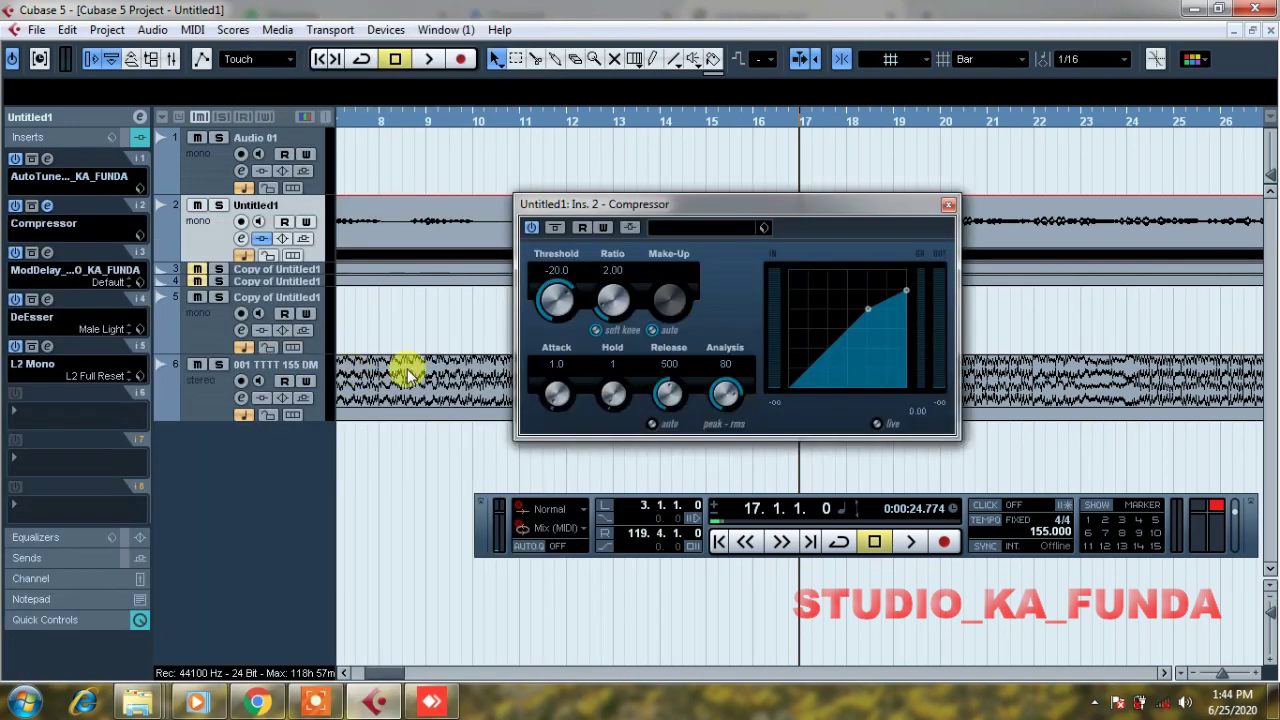
Step: Set the Compressor's ratio to 3, release to 75 and analysis to 15, and close its window
{"action": "left_click", "coordinate": [611, 269]}
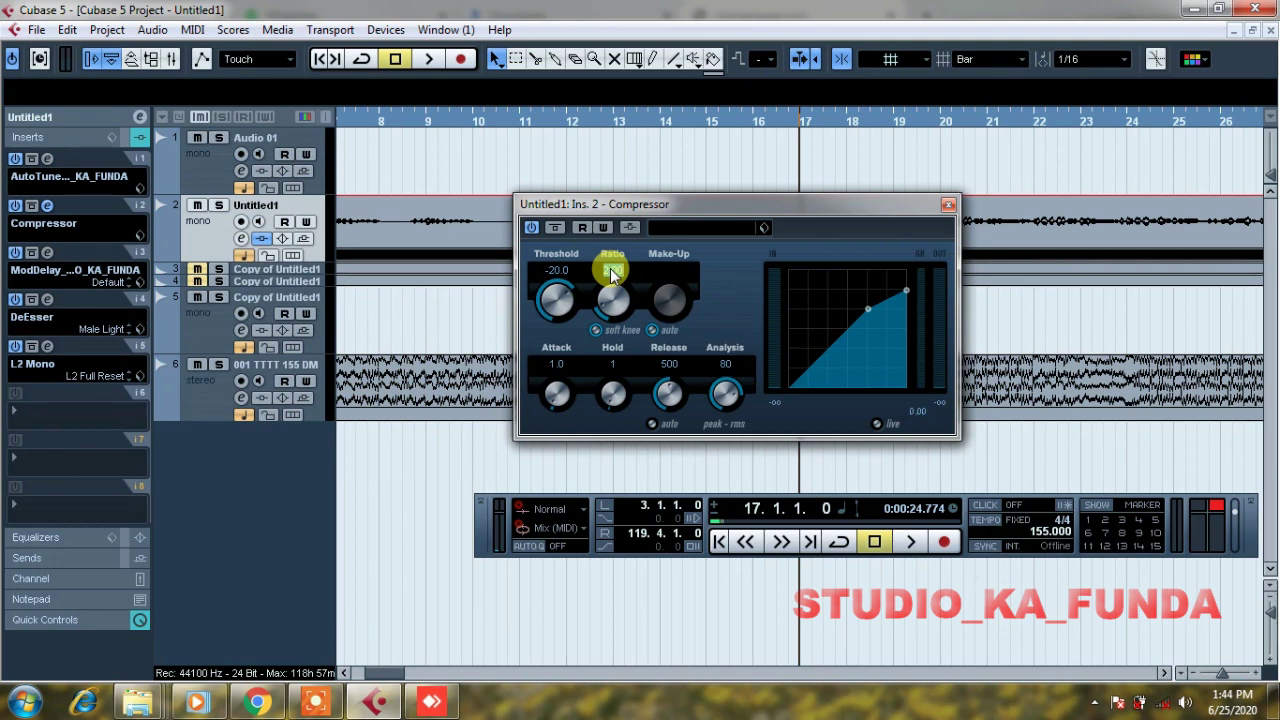
{"action": "type", "text": "3"}
{"action": "key", "text": "Return"}
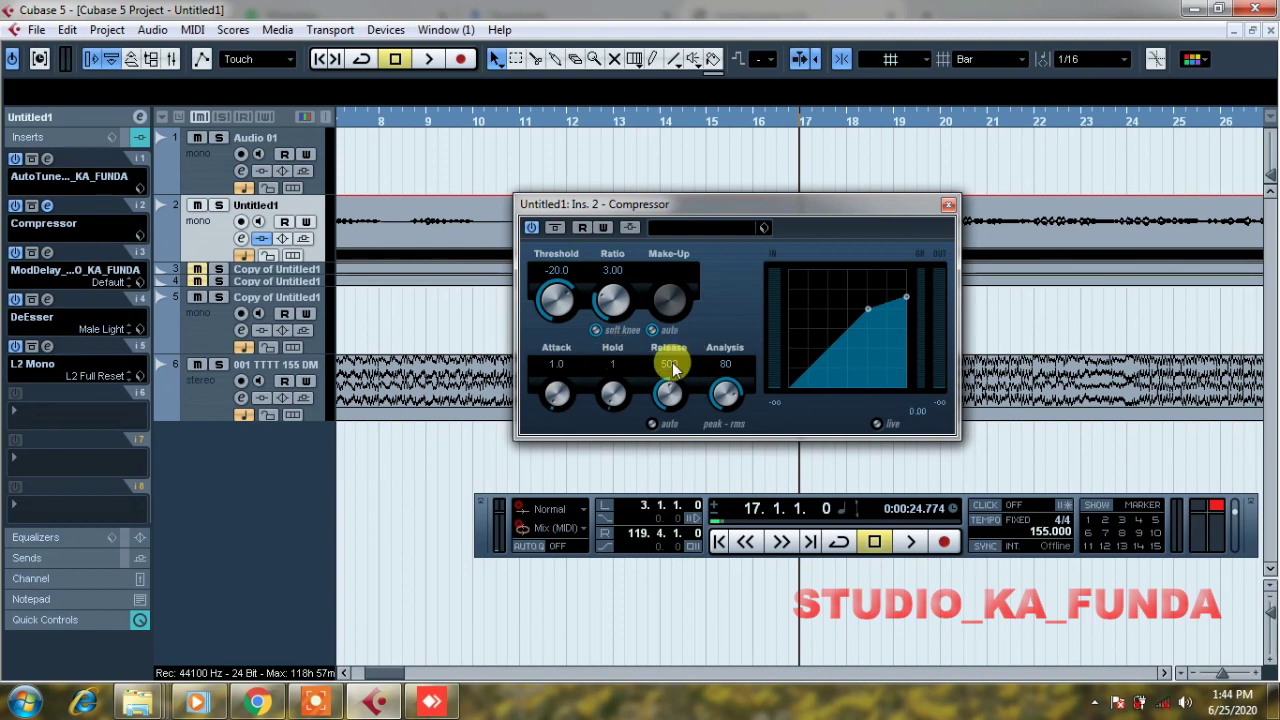
{"action": "type", "text": "75"}
{"action": "left_click", "coordinate": [725, 366]}
{"action": "type", "text": "15"}
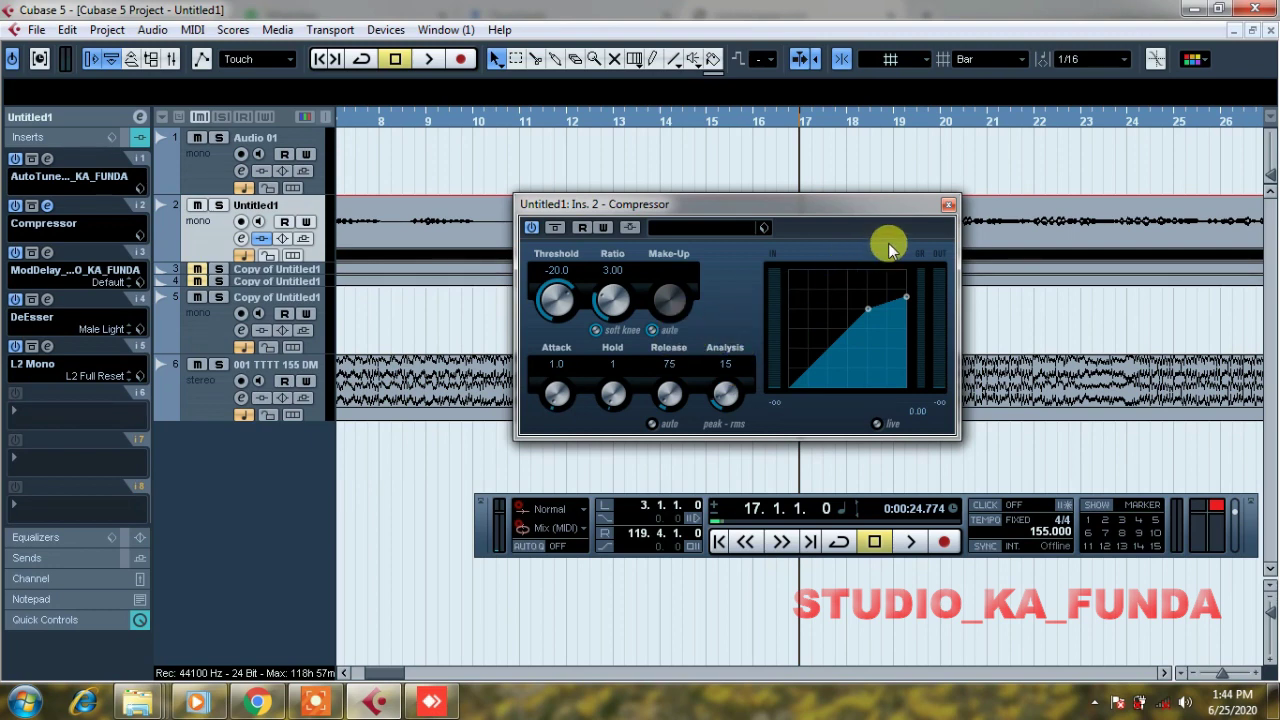
{"action": "left_click", "coordinate": [950, 206]}
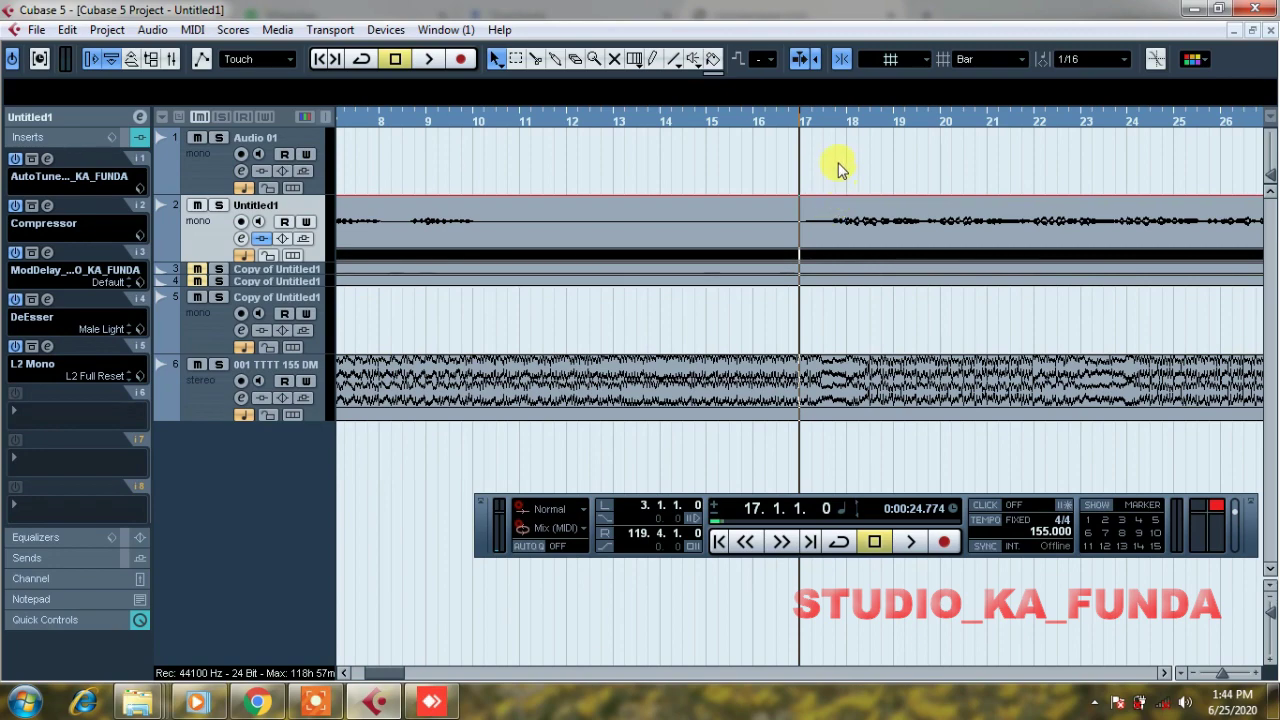
Step: Play the song from bar 17 to hear the vocal with the new compression
{"action": "left_click", "coordinate": [428, 60]}
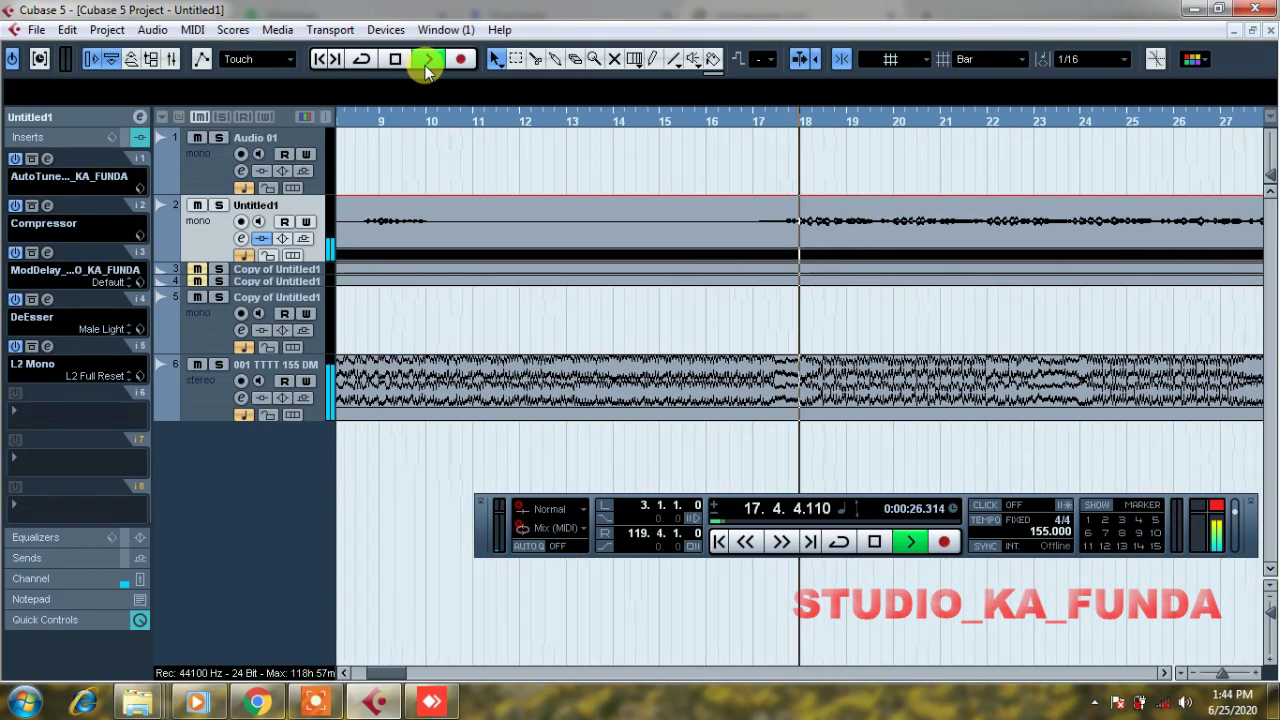
{"action": "left_click", "coordinate": [405, 61]}
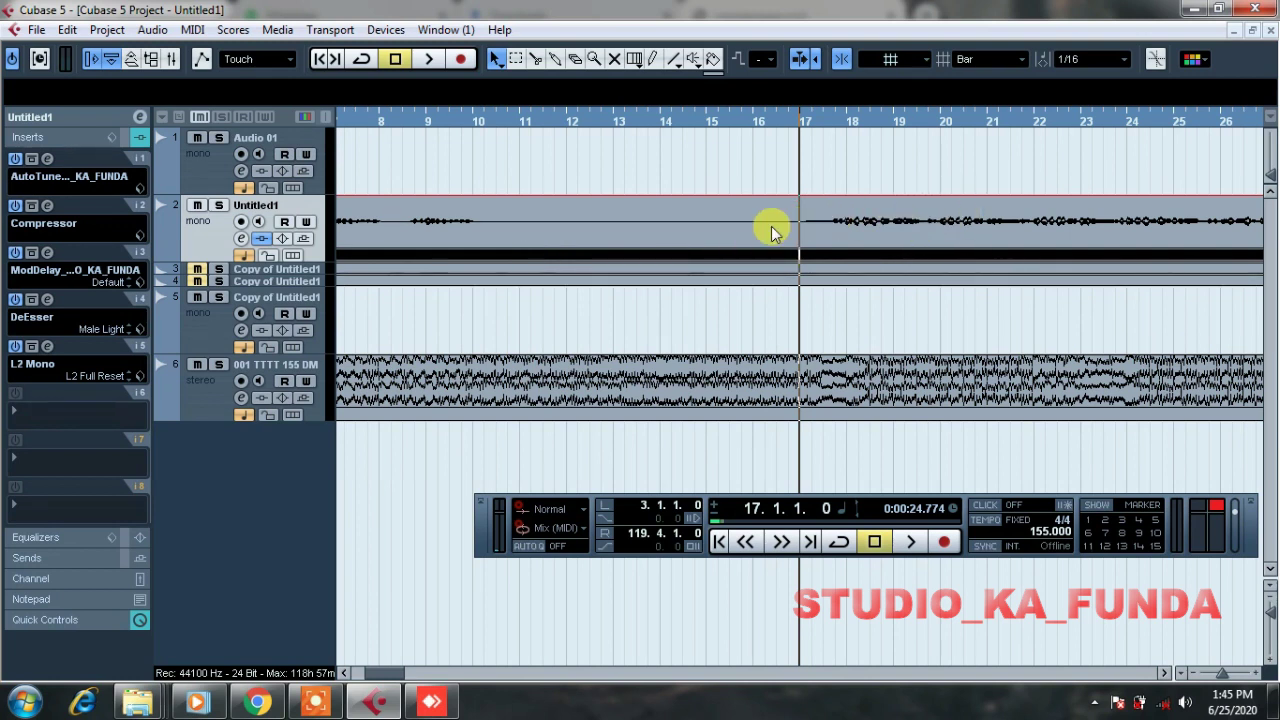
Step: Split the Untitled1 vocal clip at bars 13 and 26
{"action": "left_click", "coordinate": [614, 213], "text": "alt"}
{"action": "left_click", "coordinate": [1218, 212], "text": "alt"}
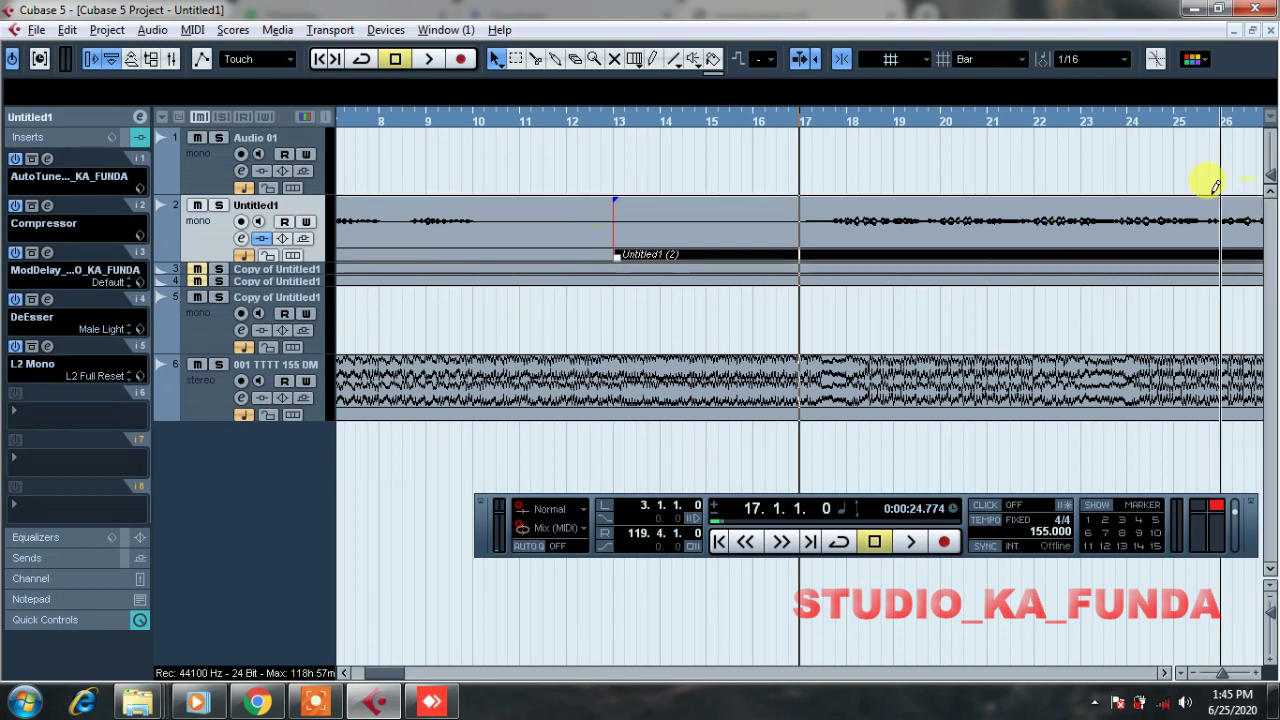
Step: Raise the volume of the vocal clip between bars 13 and 26 and play it back from bar 17
{"action": "left_click_drag", "start_coordinate": [916, 199], "coordinate": [920, 113]}
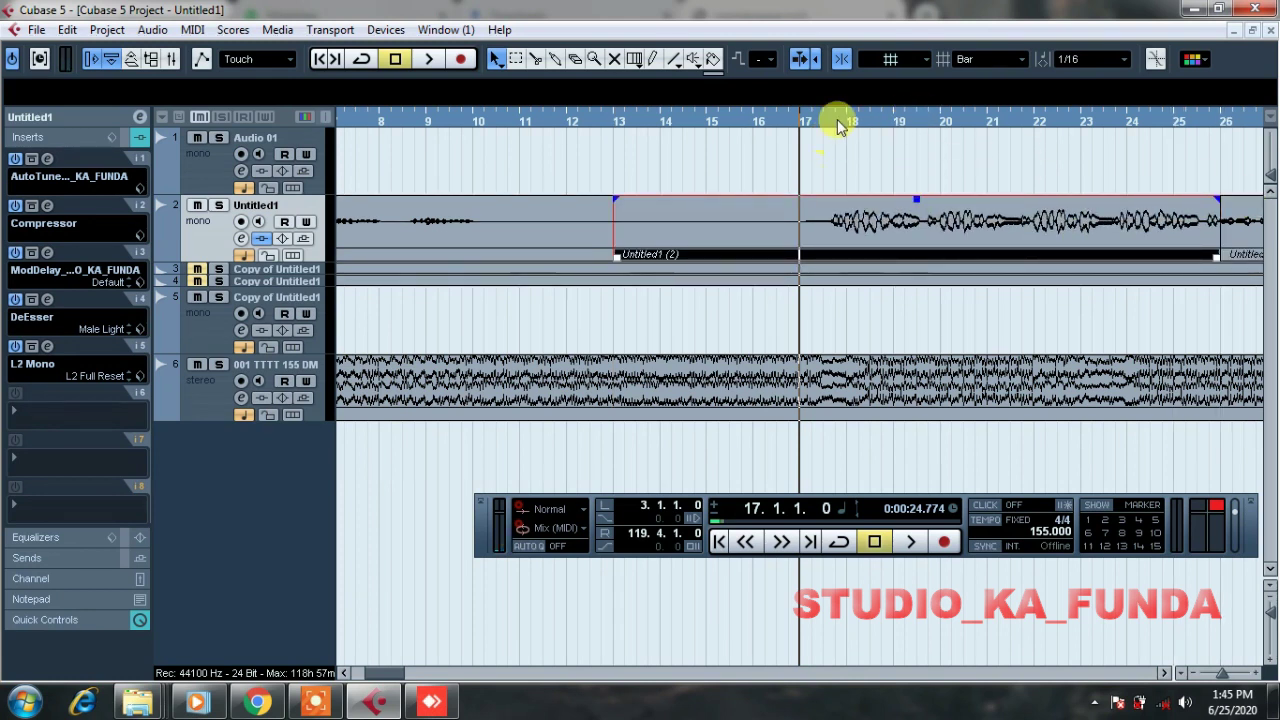
{"action": "key", "text": "space"}
{"action": "key", "text": "space"}
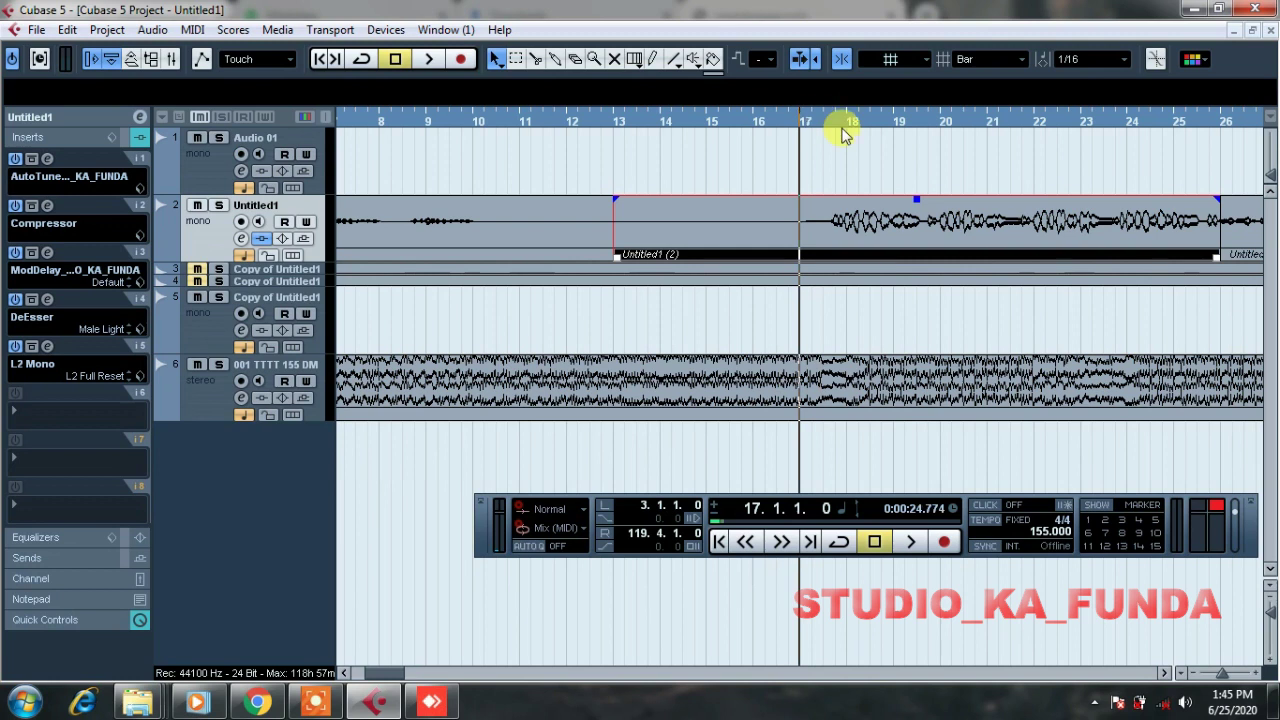
{"action": "left_click", "coordinate": [432, 60]}
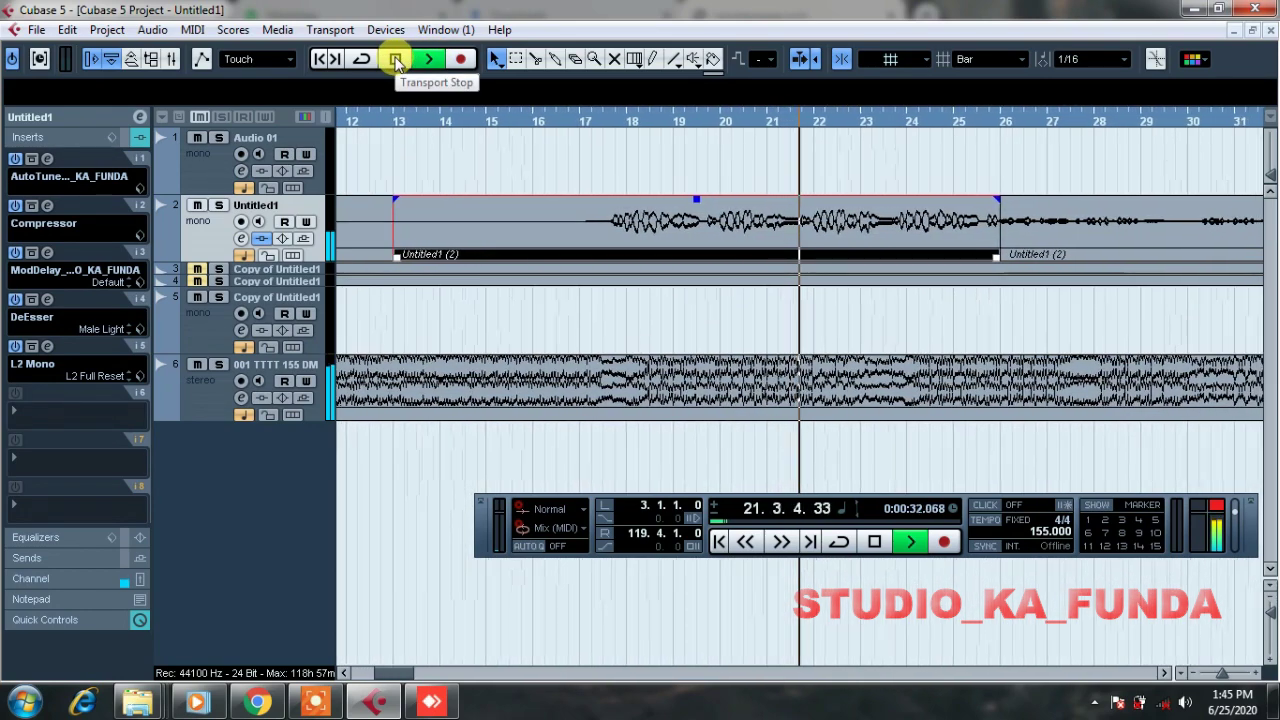
{"action": "left_click", "coordinate": [396, 60]}
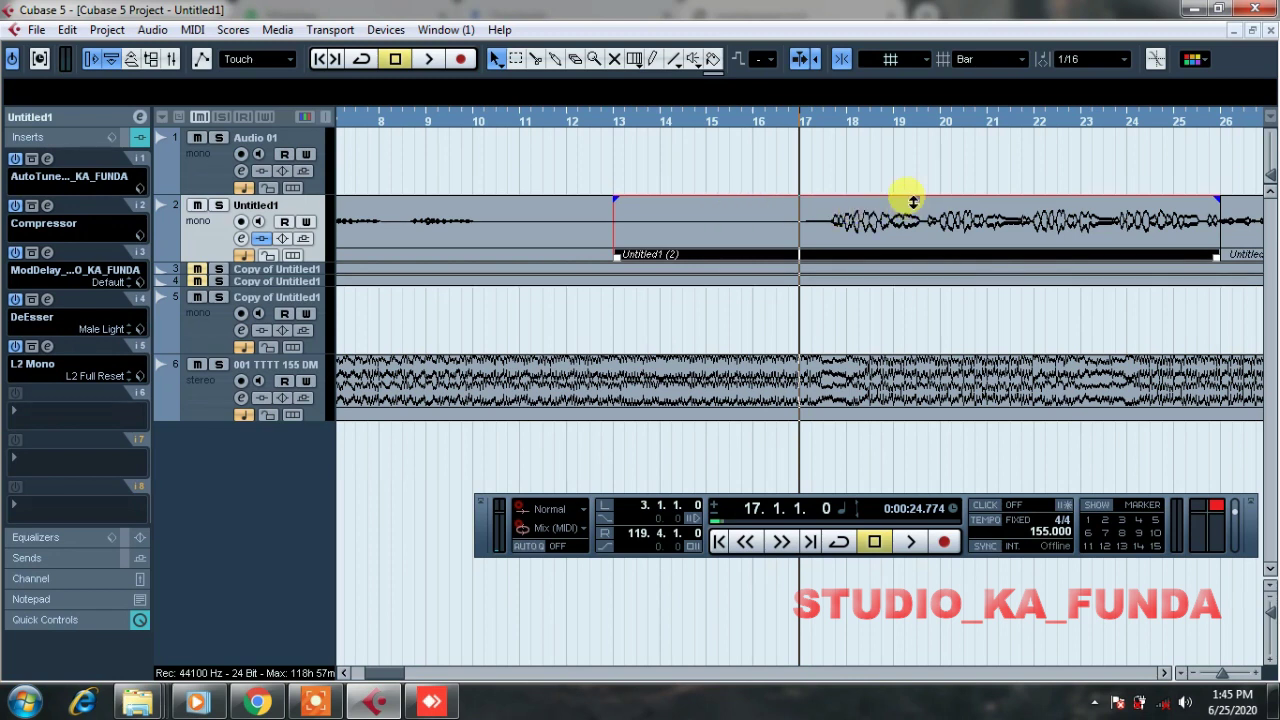
Step: Lower the volume of the vocal clip between bars 13 and 26, and undo both clip volume changes
{"action": "left_click_drag", "start_coordinate": [913, 202], "coordinate": [917, 244]}
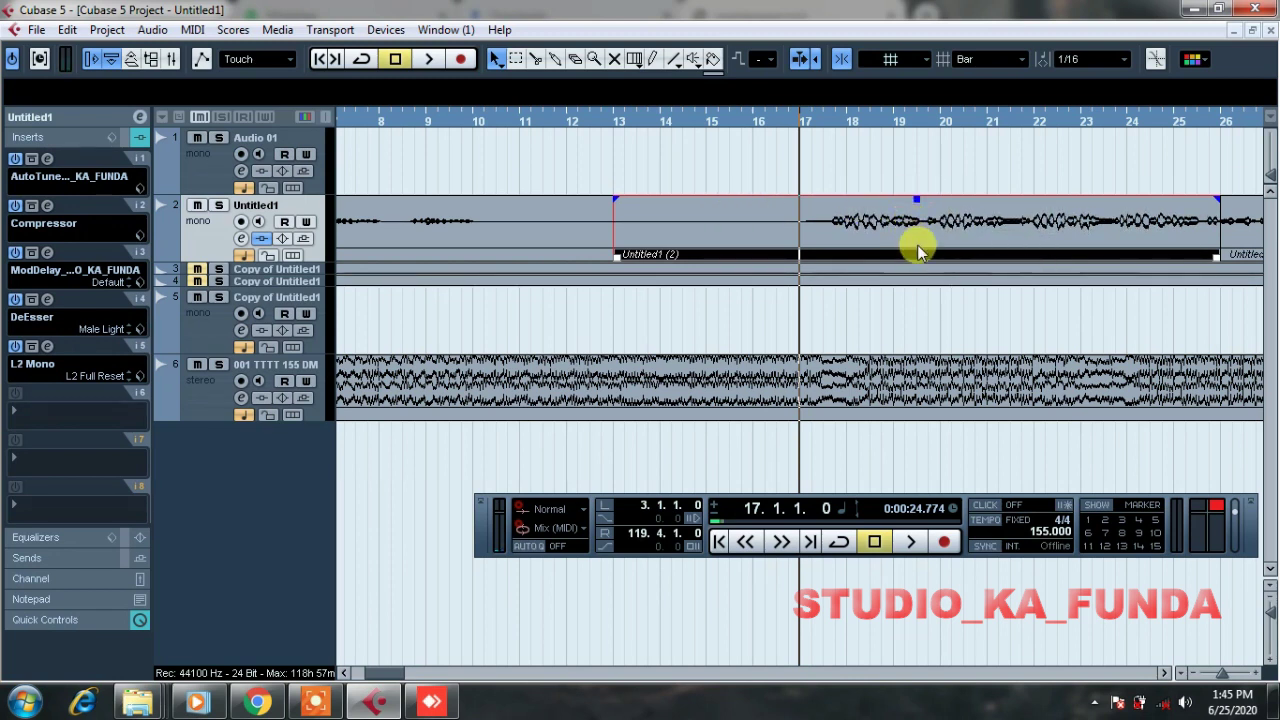
{"action": "key", "text": "ctrl+z"}
{"action": "key", "text": "ctrl+z"}
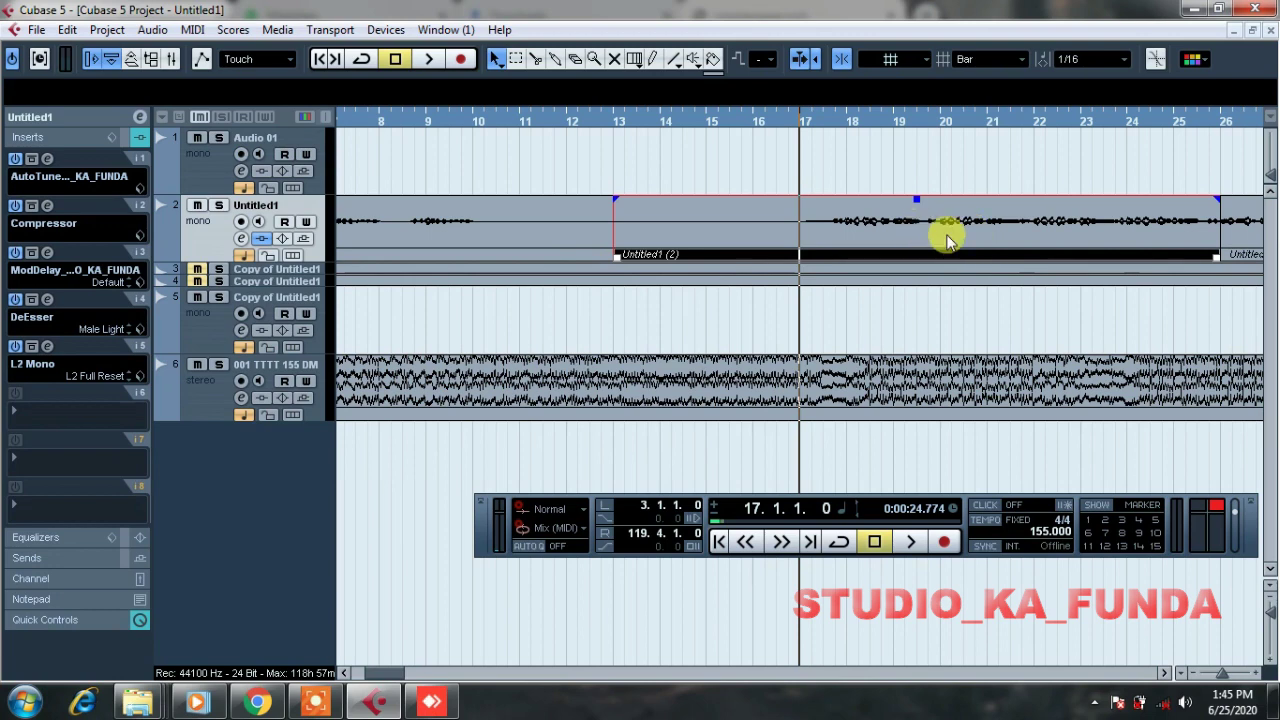
Step: Open the Gain process for the vocal clip between bars 13 and 26 and set the gain to 0 dB
{"action": "left_click", "coordinate": [150, 30]}
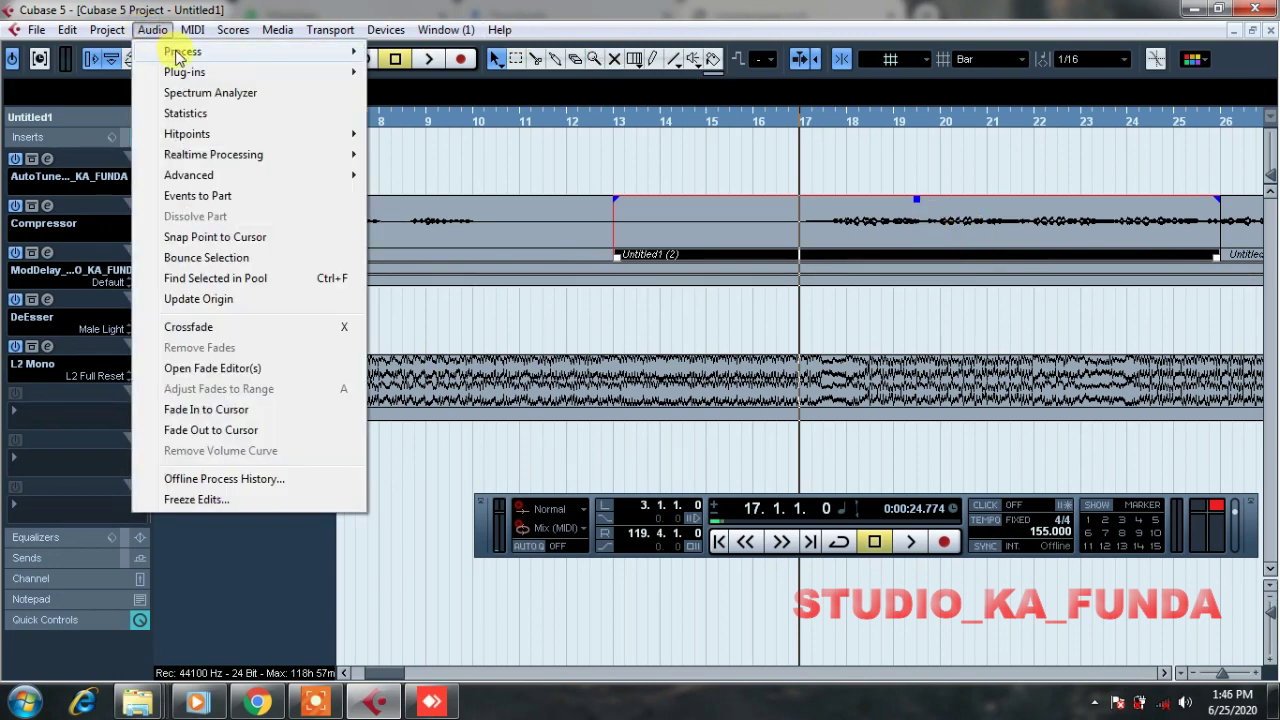
{"action": "mouse_move", "coordinate": [178, 55]}
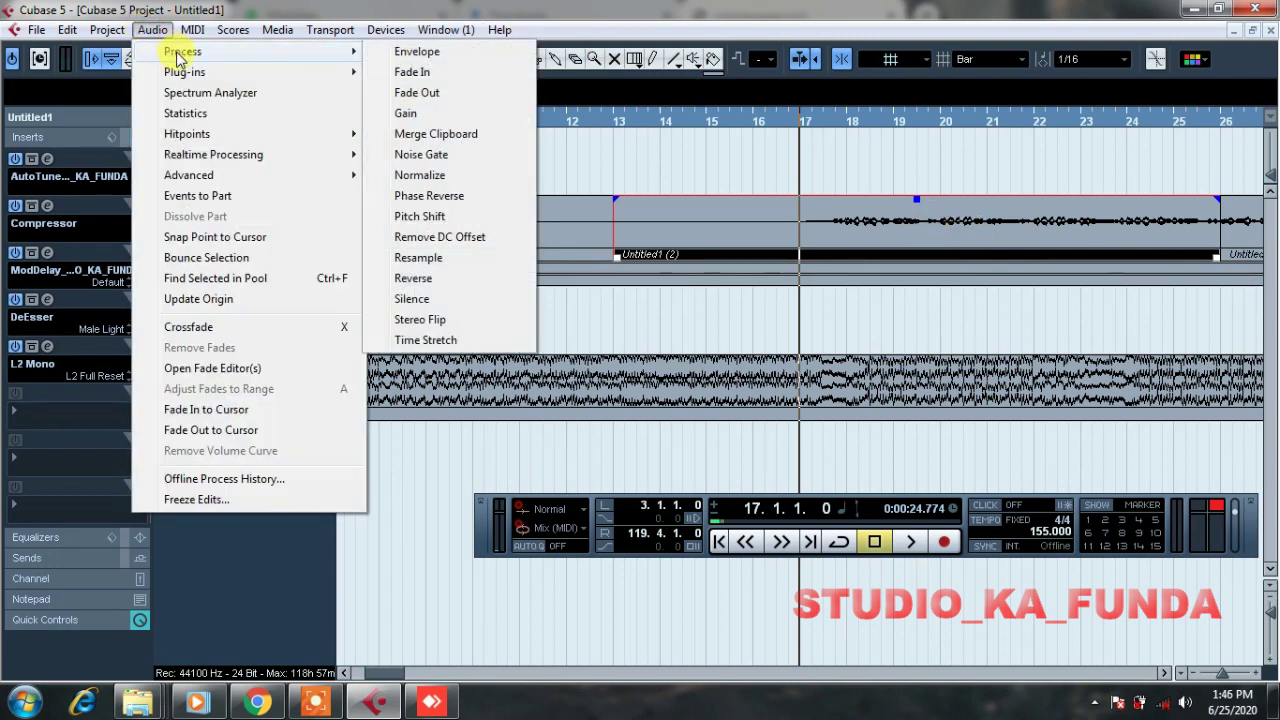
{"action": "left_click", "coordinate": [420, 116]}
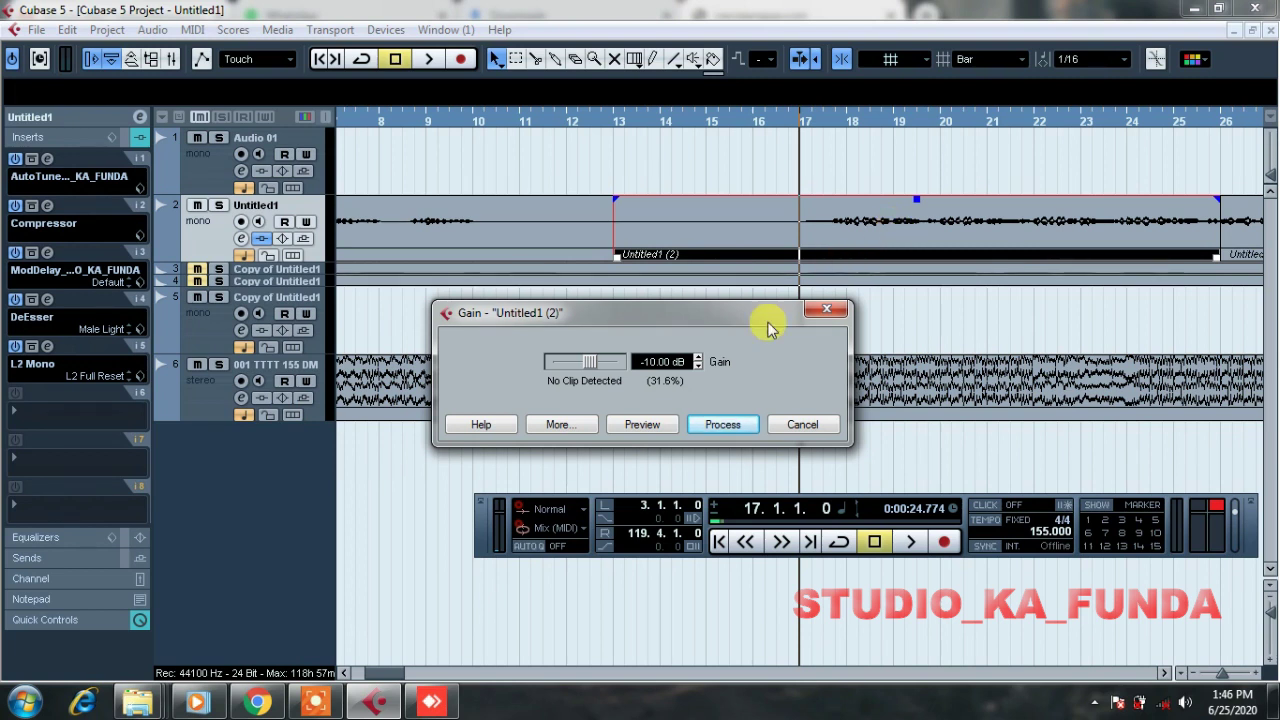
{"action": "left_click", "coordinate": [658, 368]}
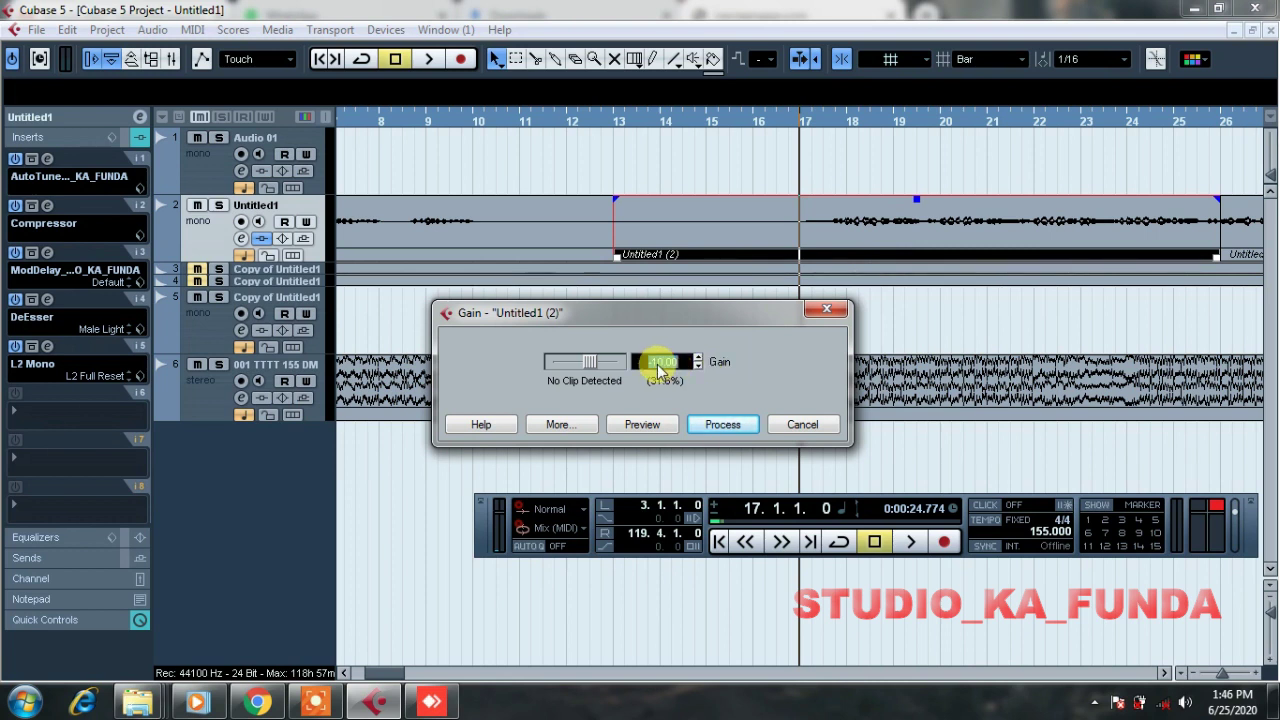
{"action": "type", "text": "0"}
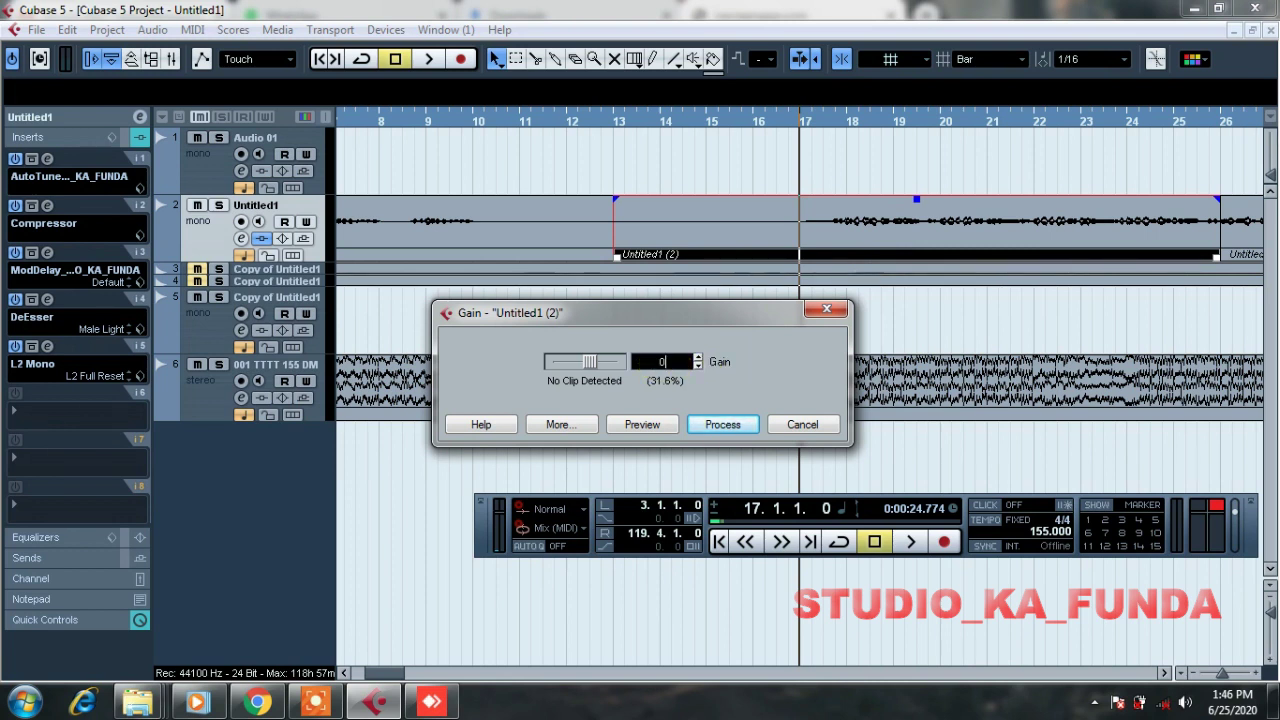
{"action": "key", "text": "Tab"}
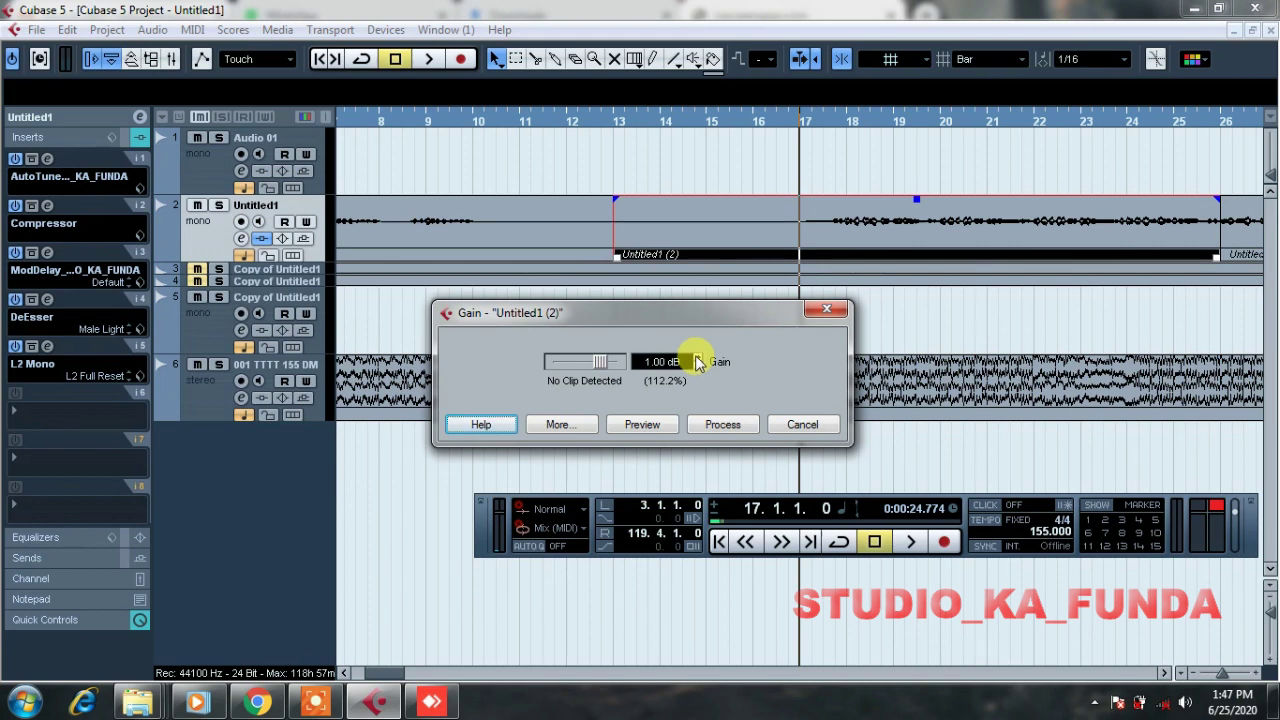
Step: Try to process the vocal clip with 1.00 dB of gain, cancelling at the shared audio material prompt
{"action": "left_click", "coordinate": [698, 358]}
{"action": "left_click", "coordinate": [698, 366]}
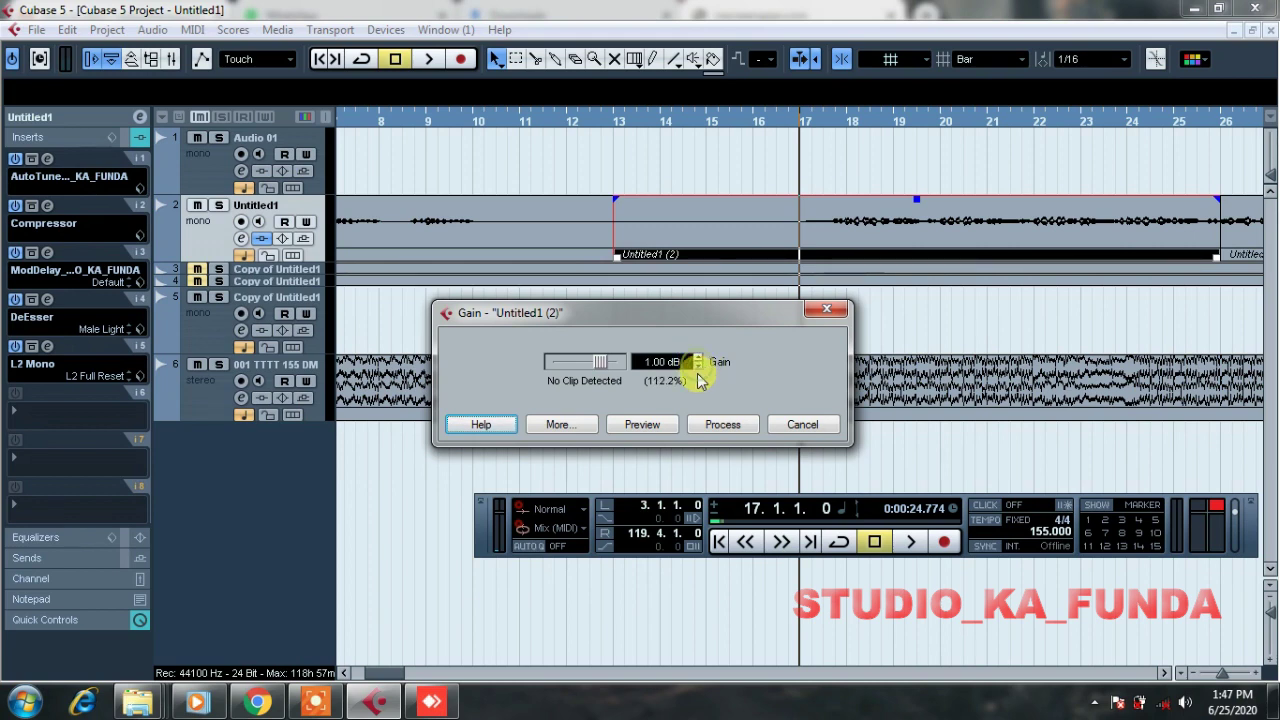
{"action": "left_click", "coordinate": [720, 425]}
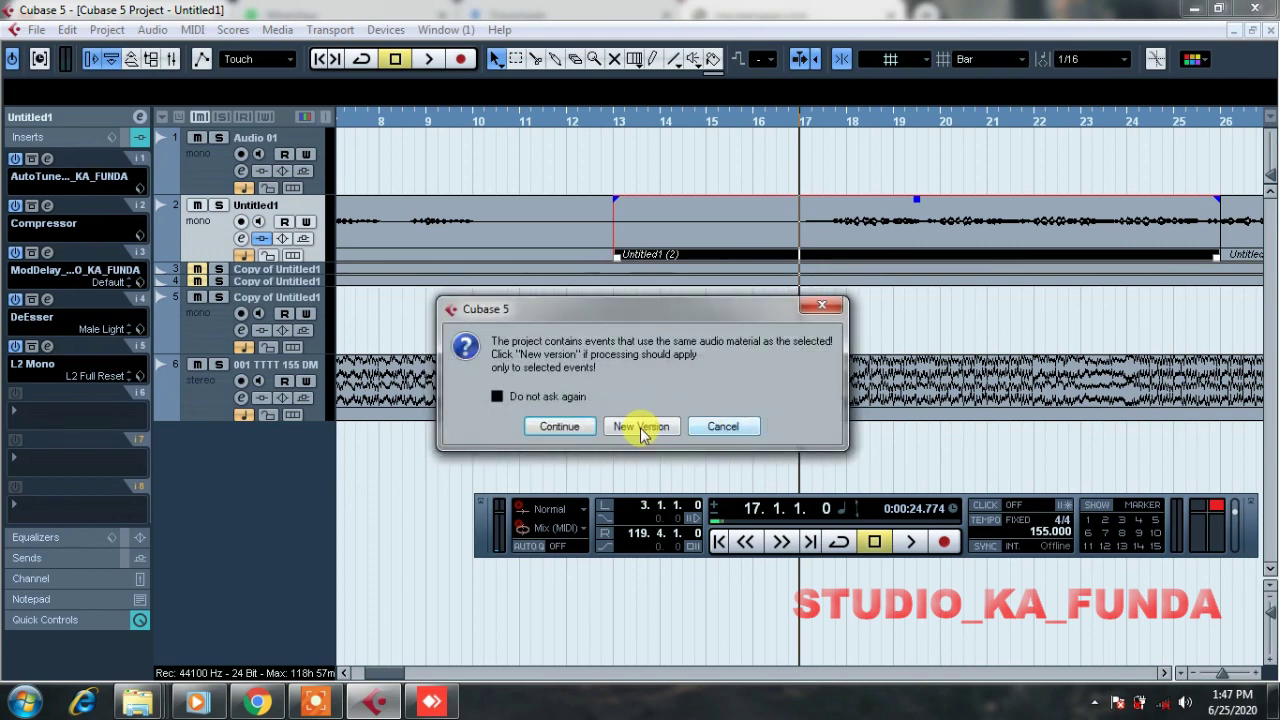
{"action": "left_click", "coordinate": [708, 427]}
Step: Process the vocal clip between bars 13 and 26 with 2.00 dB of gain as a new version, and undo it
{"action": "left_click", "coordinate": [152, 30]}
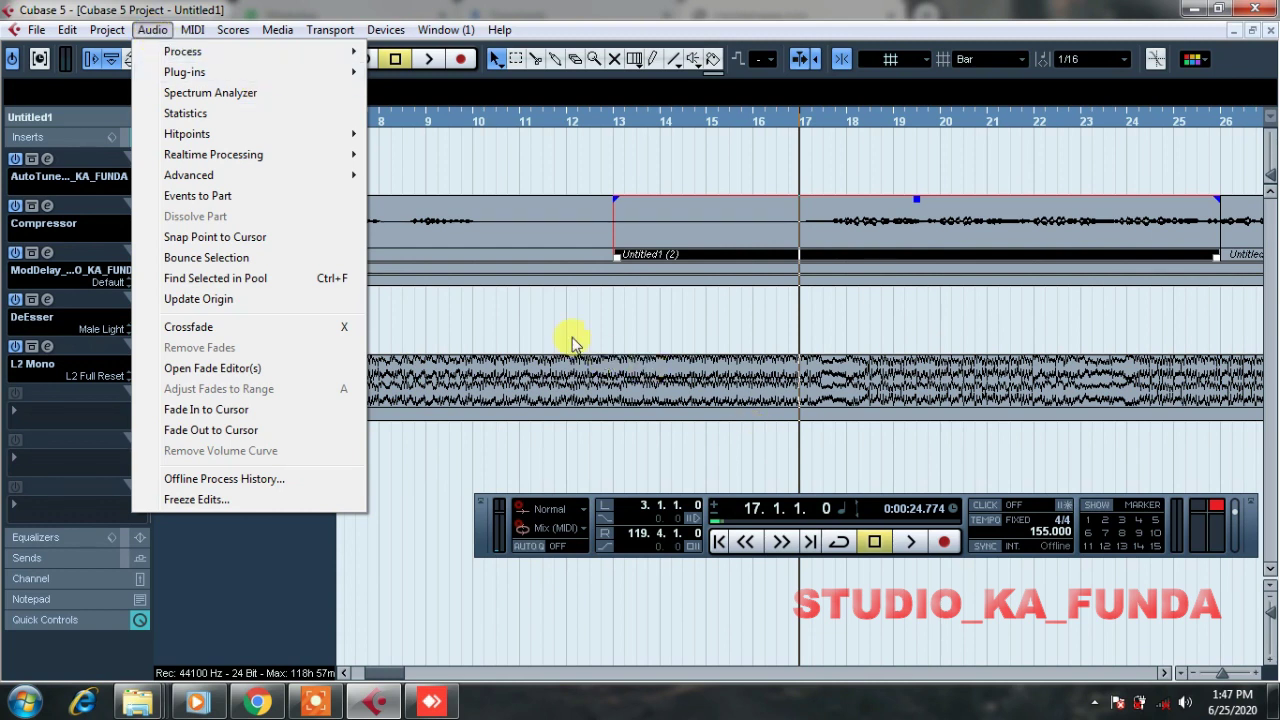
{"action": "mouse_move", "coordinate": [182, 52]}
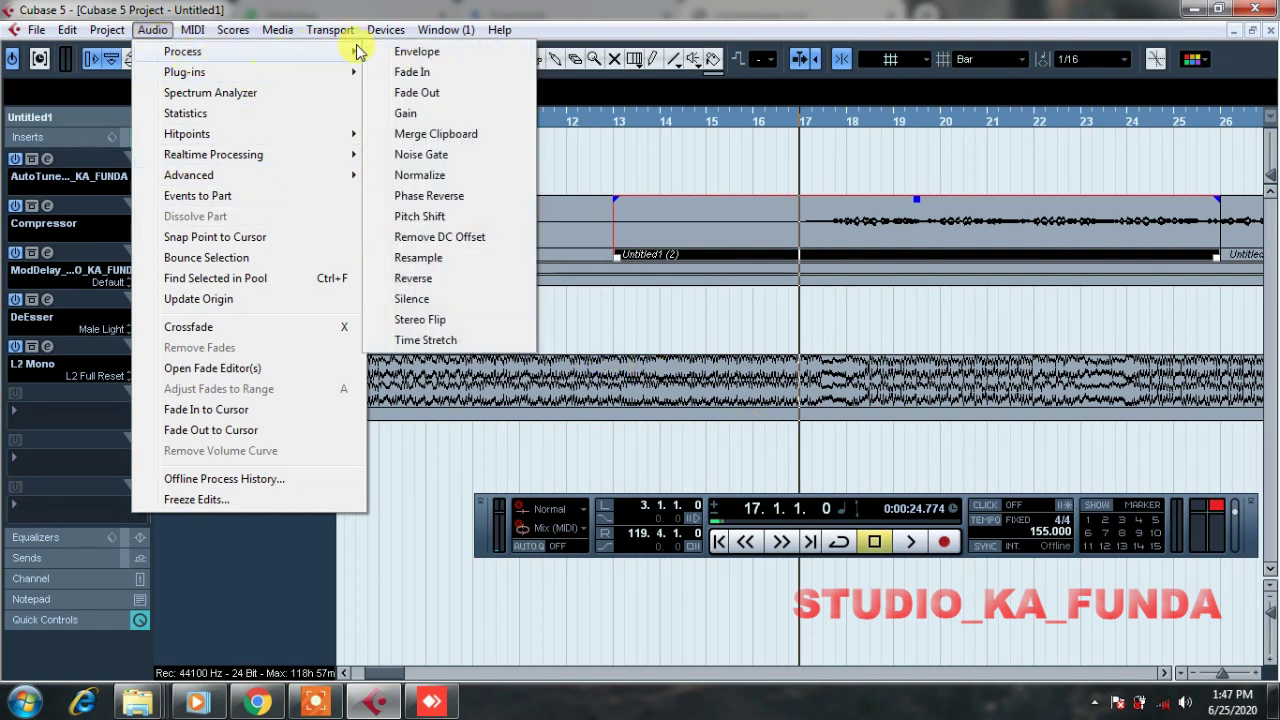
{"action": "left_click", "coordinate": [427, 115]}
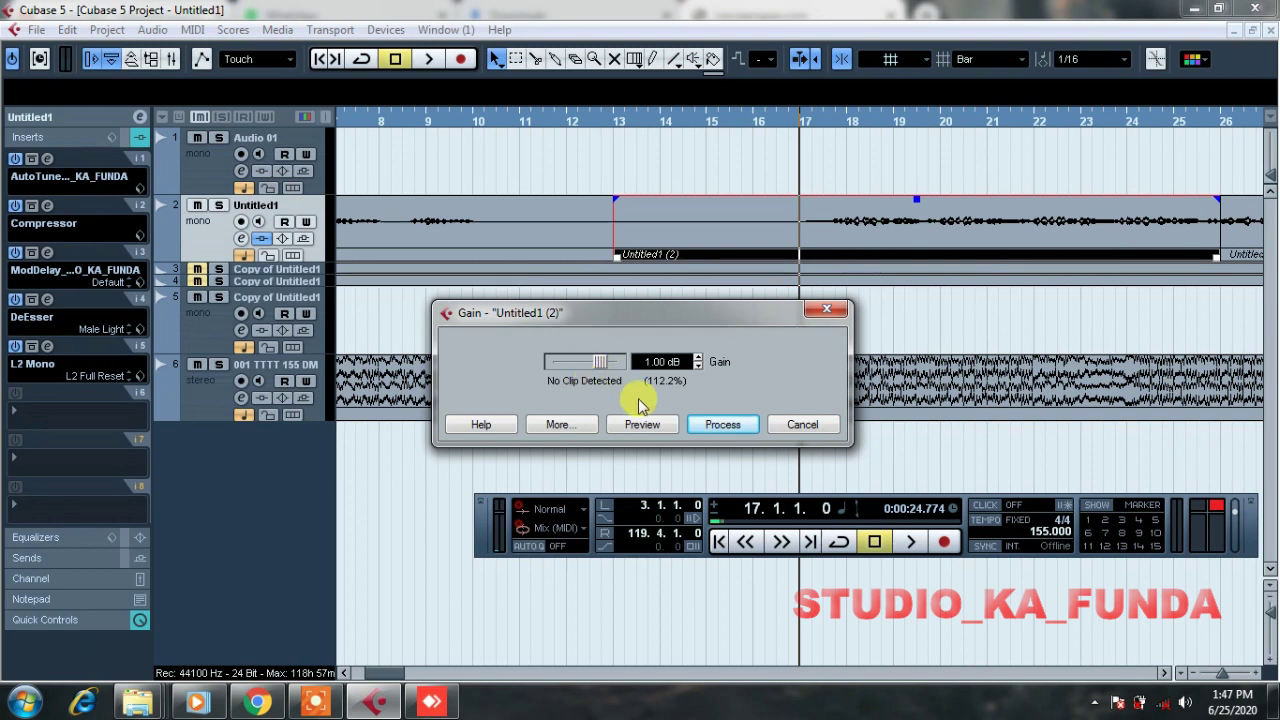
{"action": "left_click", "coordinate": [700, 366]}
{"action": "left_click", "coordinate": [698, 357]}
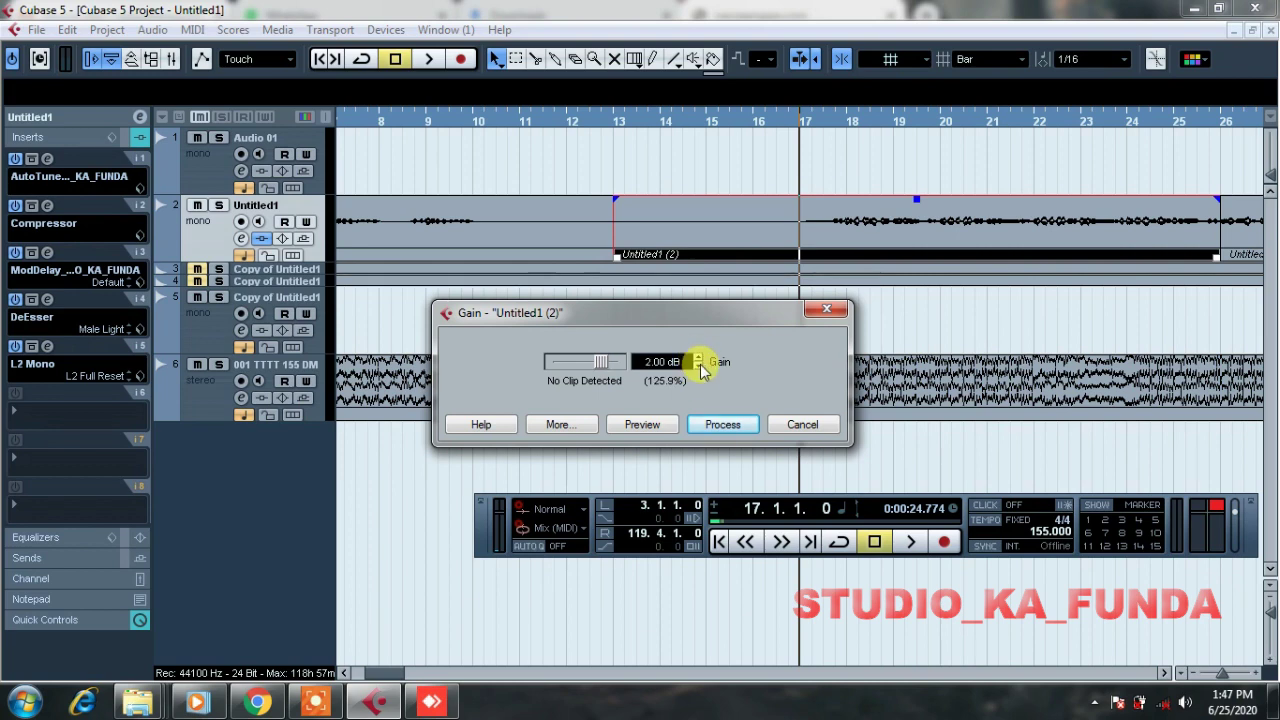
{"action": "left_click", "coordinate": [722, 424]}
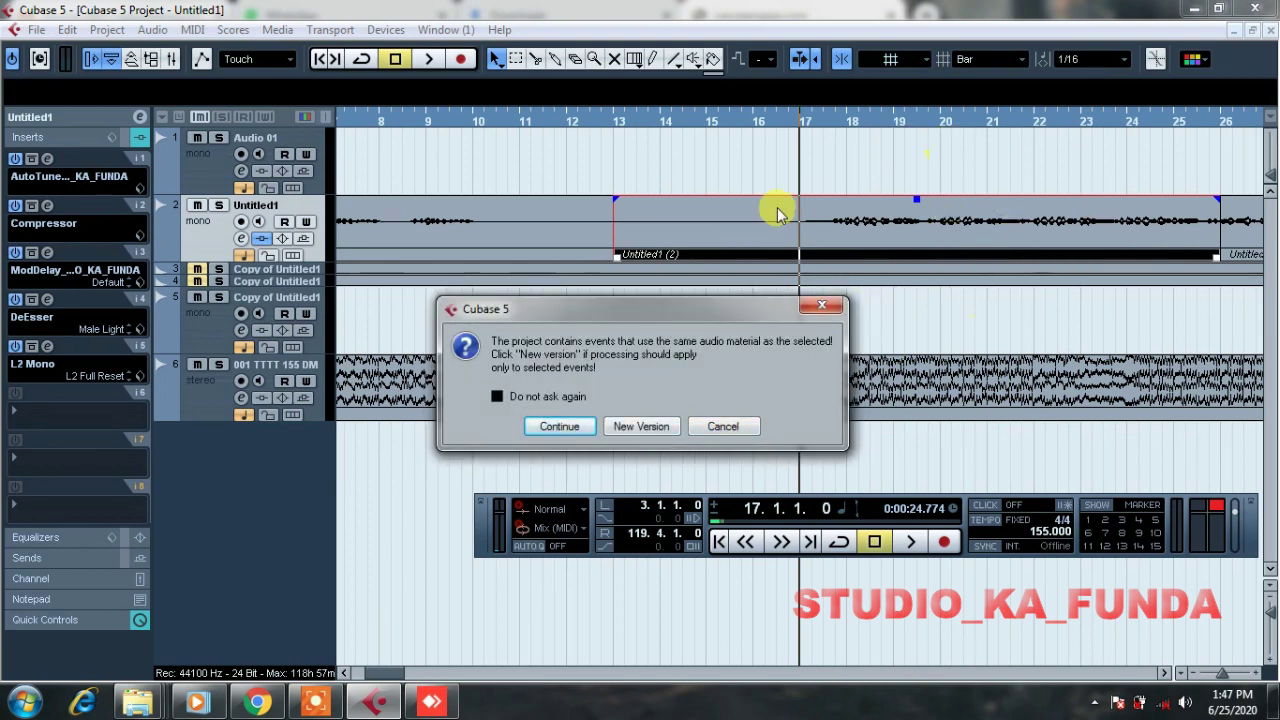
{"action": "left_click", "coordinate": [628, 427]}
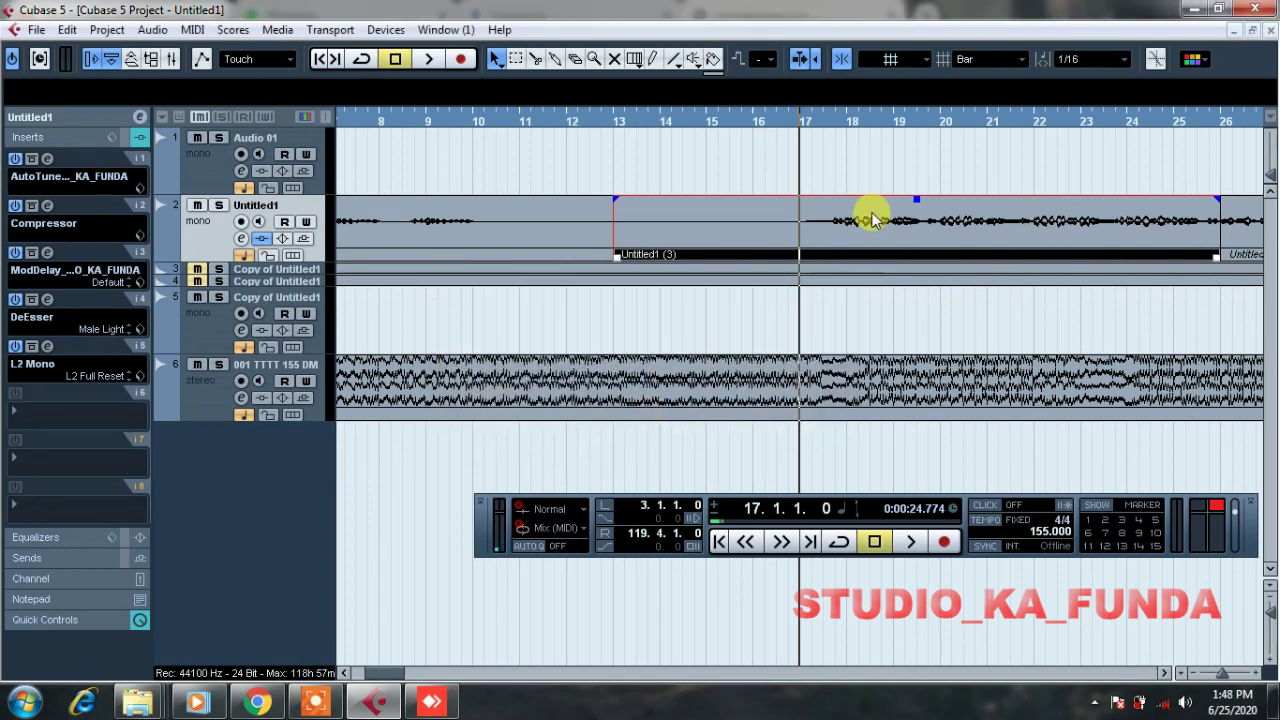
{"action": "key", "text": "ctrl+z"}
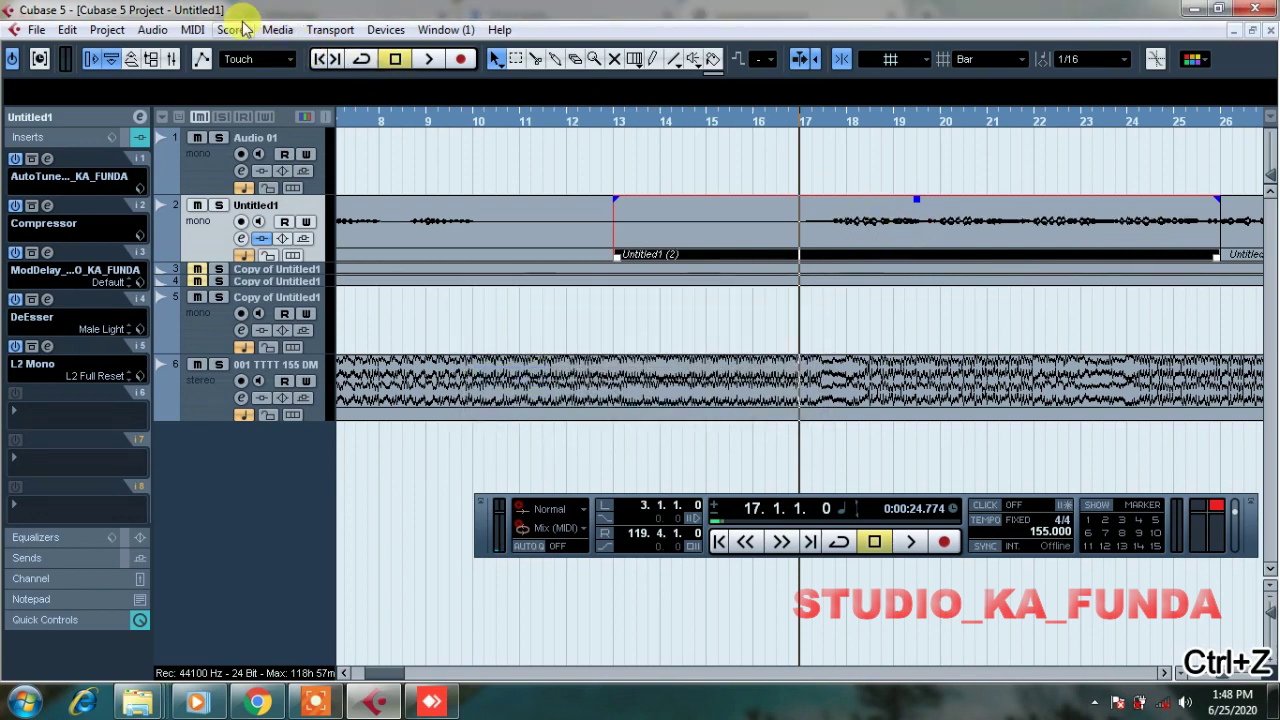
Step: Process the vocal clip between bars 13 and 26 with 5.00 dB of gain as a new version, and undo it
{"action": "left_click", "coordinate": [155, 29]}
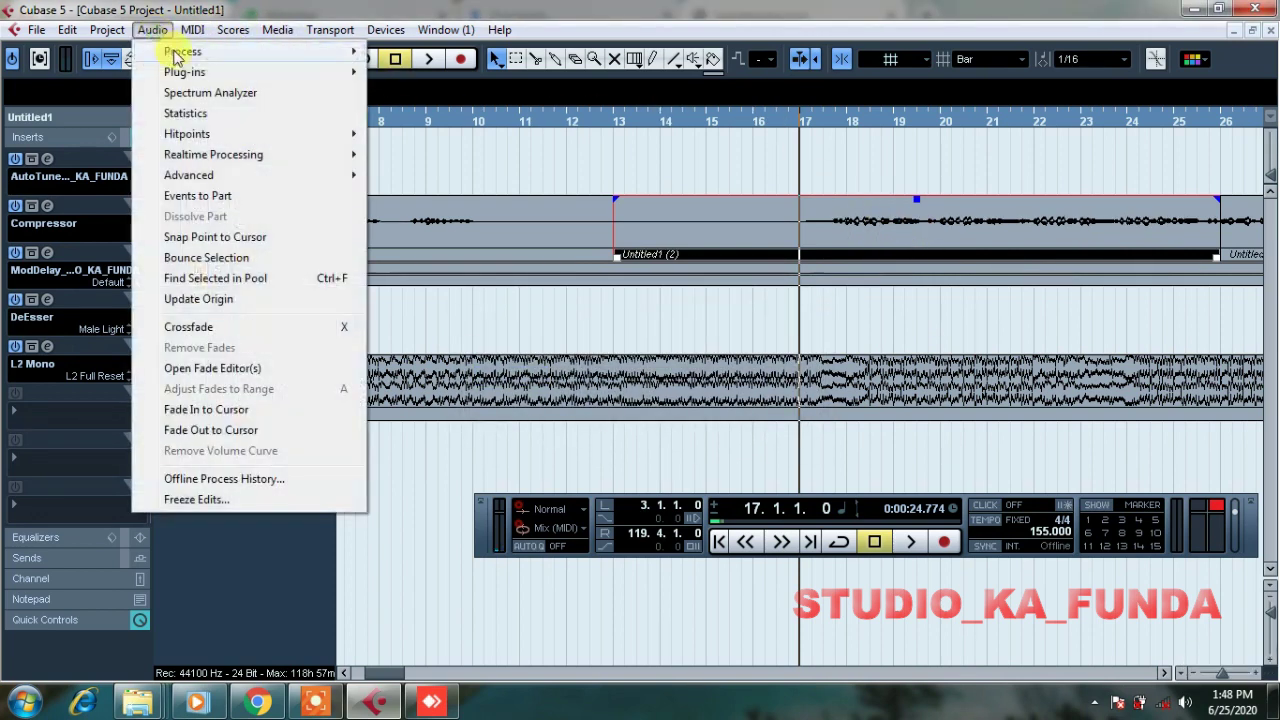
{"action": "mouse_move", "coordinate": [388, 30]}
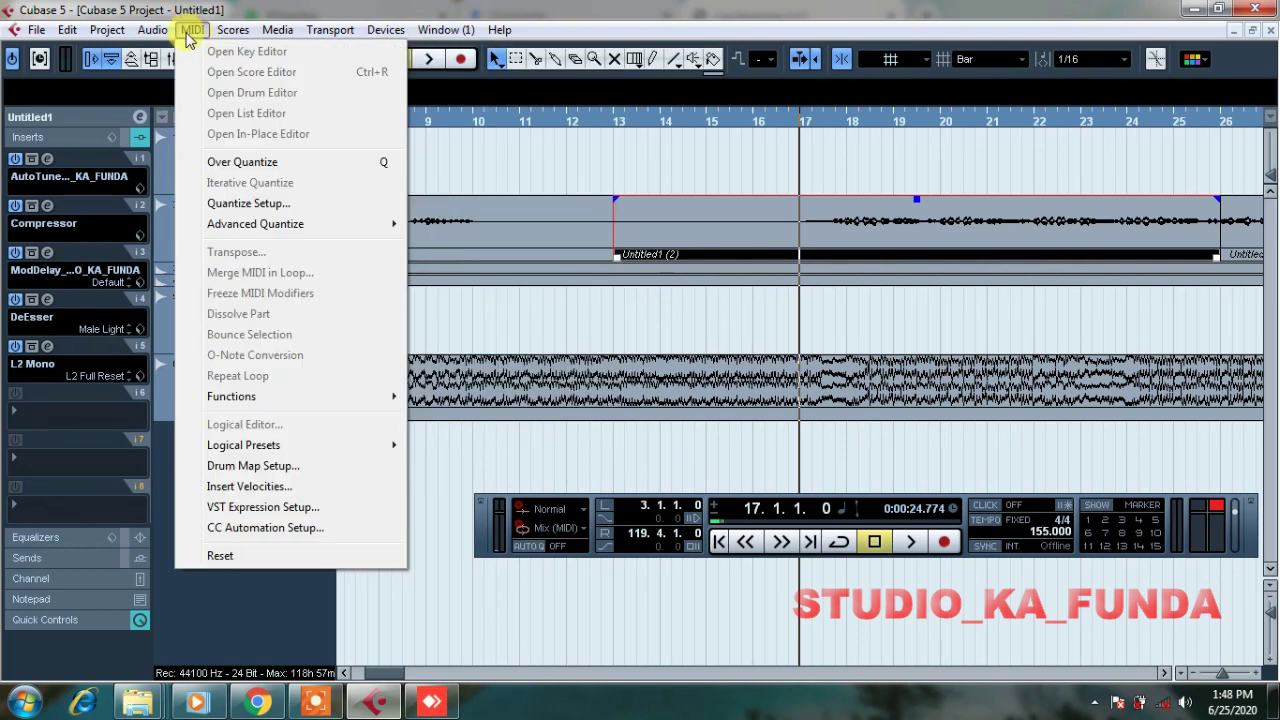
{"action": "mouse_move", "coordinate": [155, 30]}
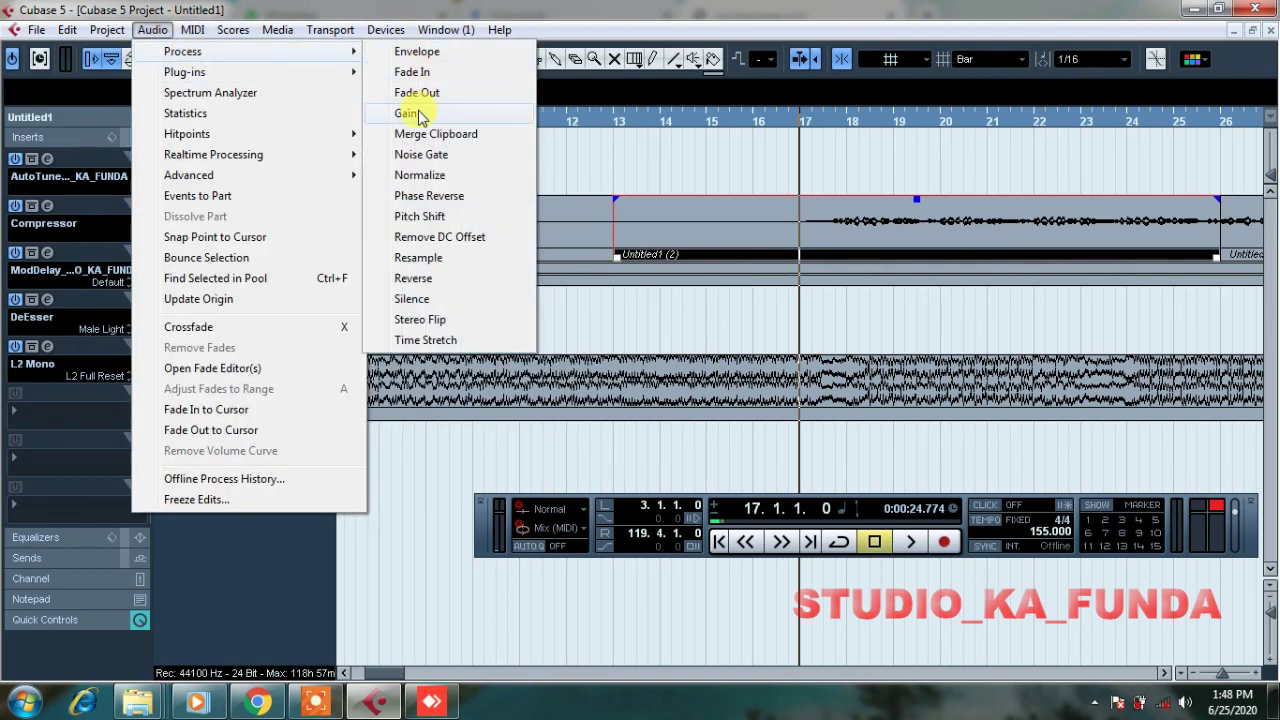
{"action": "left_click", "coordinate": [410, 113]}
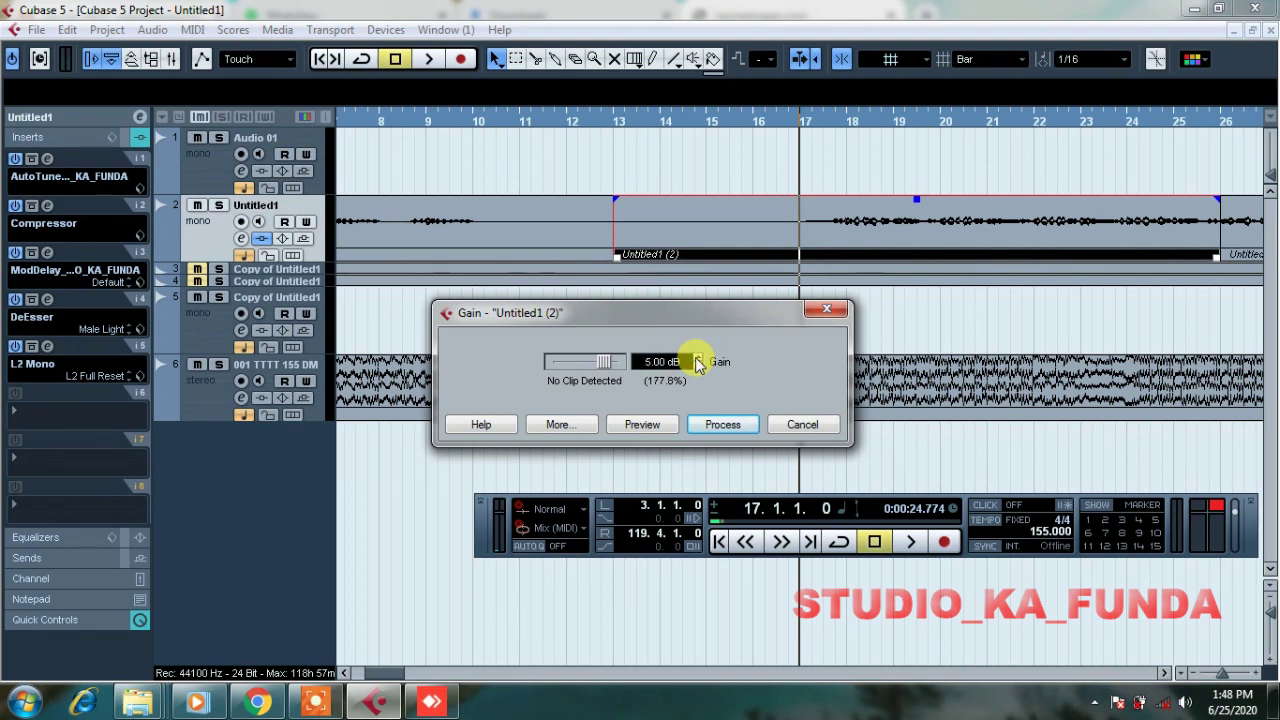
{"action": "left_click", "coordinate": [718, 428]}
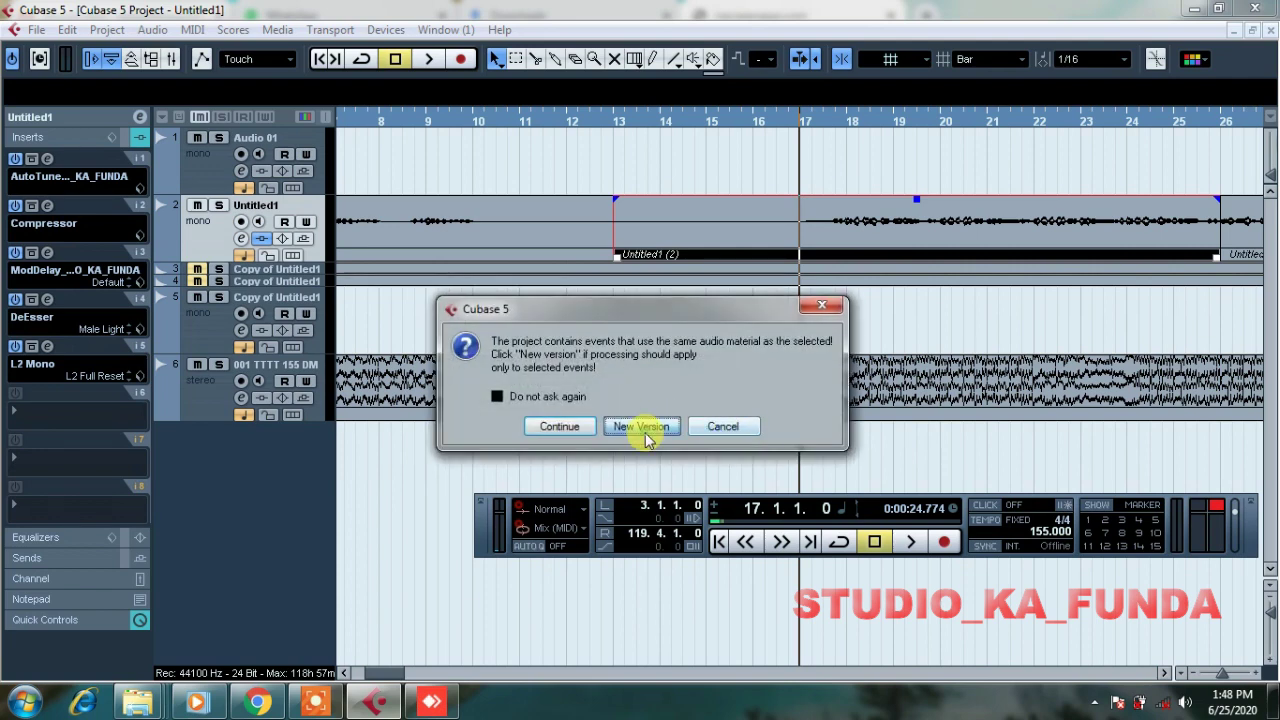
{"action": "left_click", "coordinate": [643, 432]}
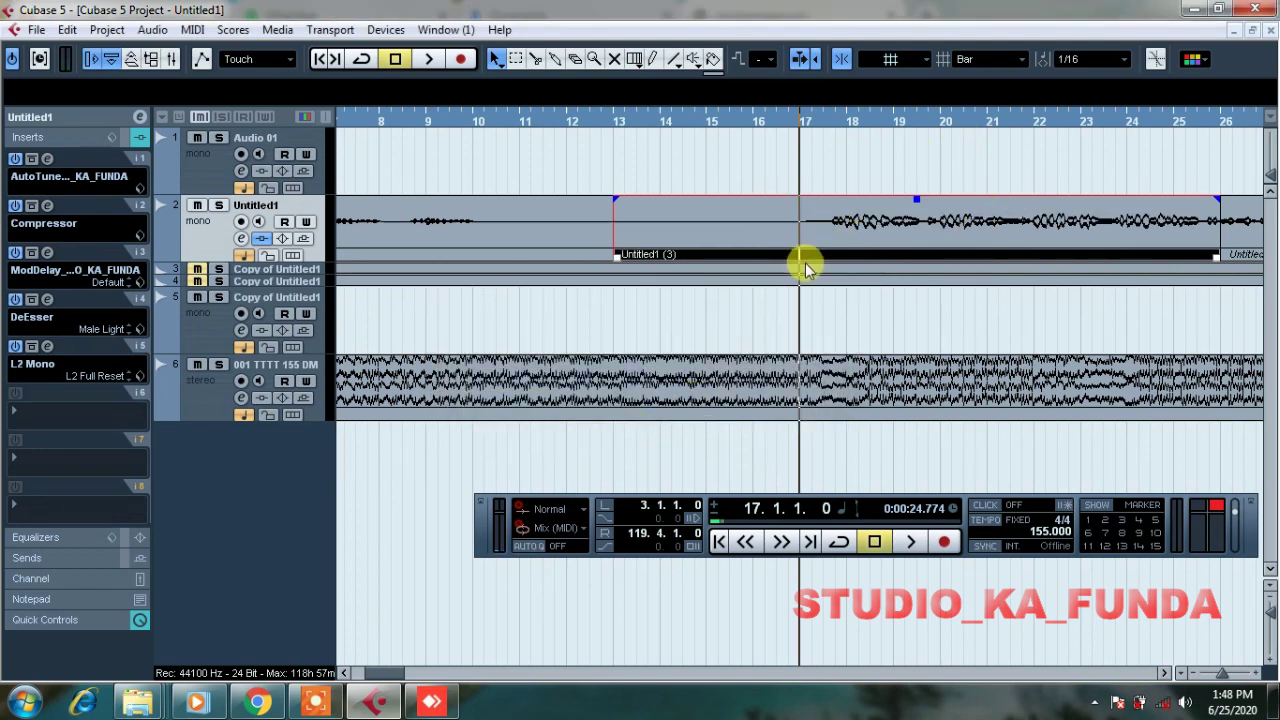
{"action": "key", "text": "ctrl+z"}
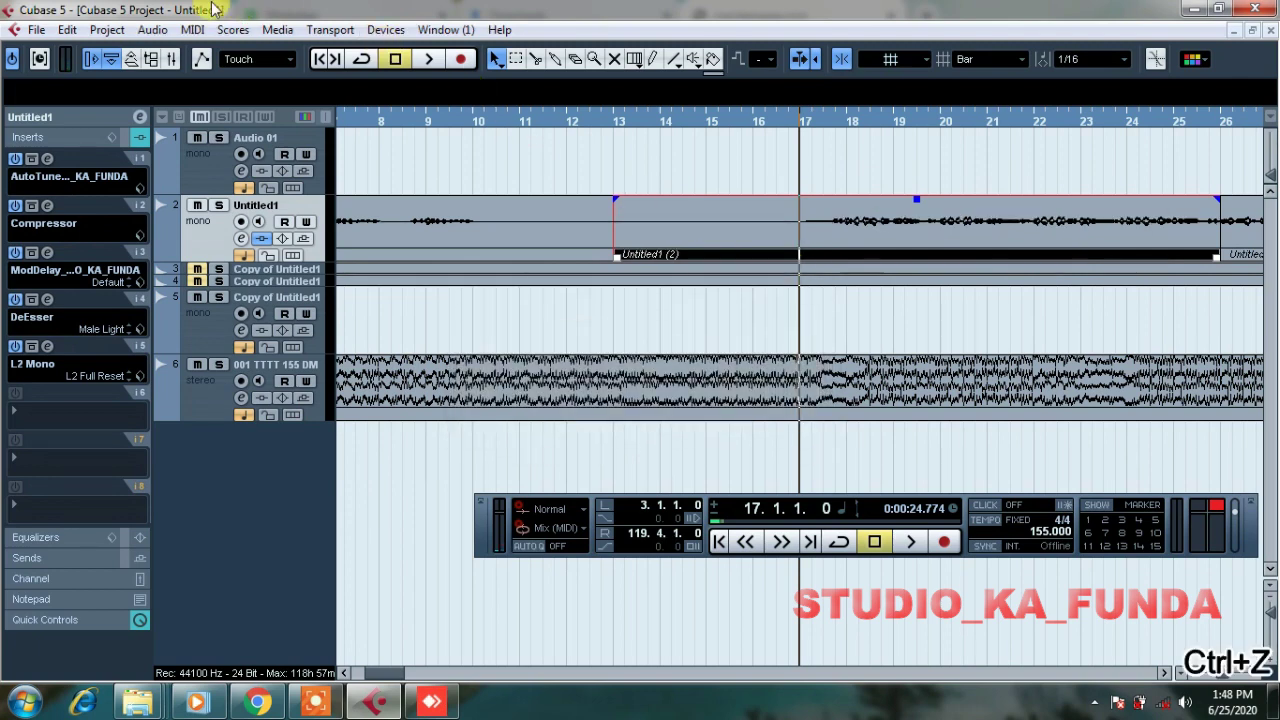
Step: Apply the Gain process at 10.00 dB to the vocal clip between bars 13 and 26, as a new version
{"action": "left_click", "coordinate": [155, 30]}
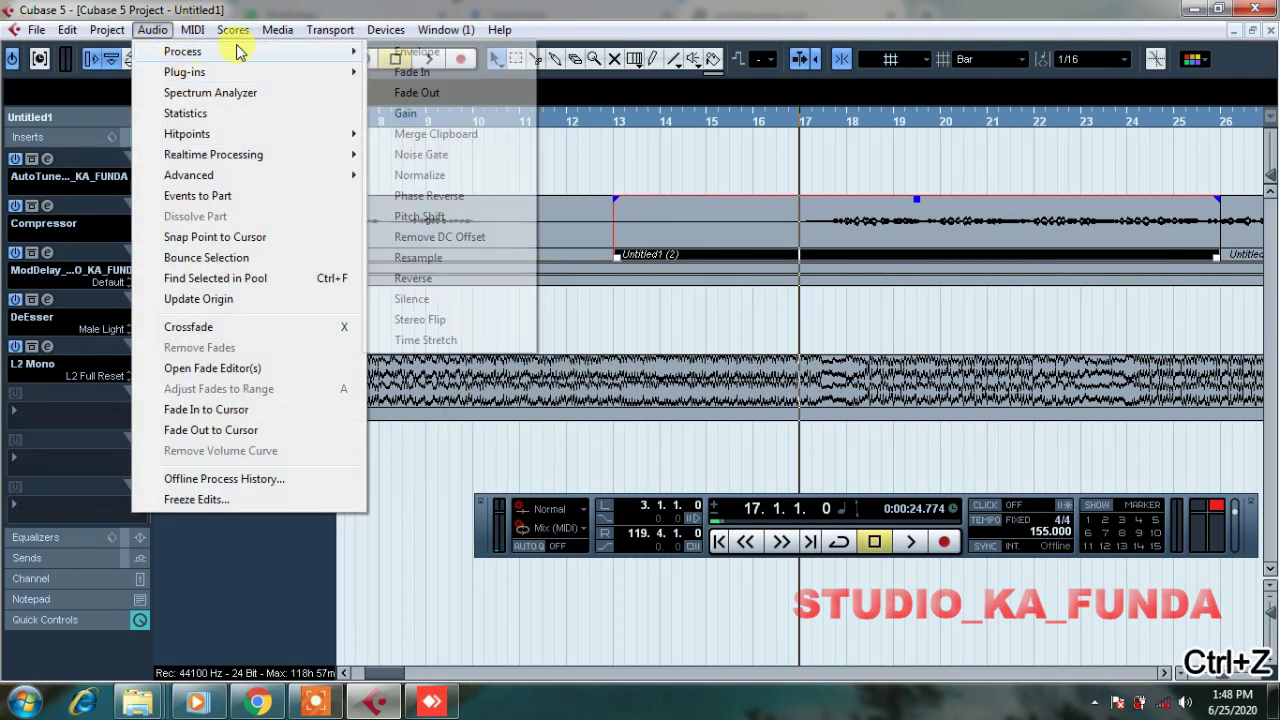
{"action": "mouse_move", "coordinate": [295, 28]}
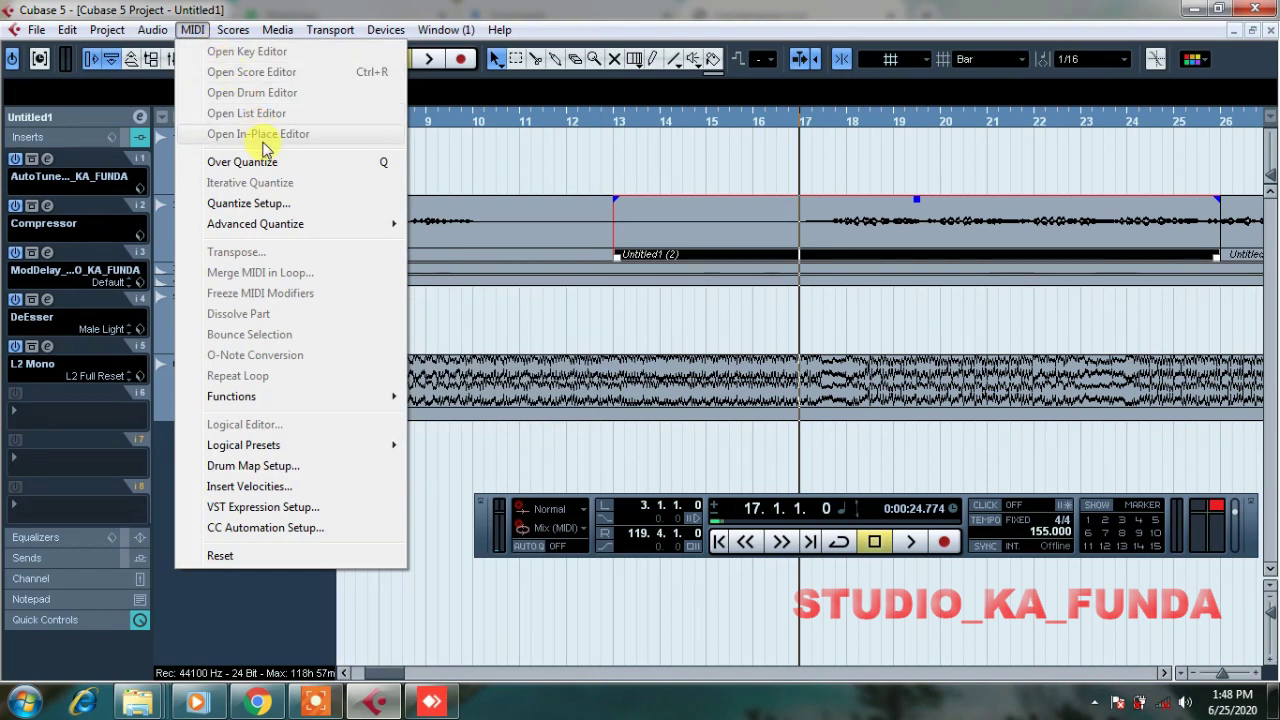
{"action": "left_click", "coordinate": [193, 32]}
{"action": "left_click", "coordinate": [193, 32]}
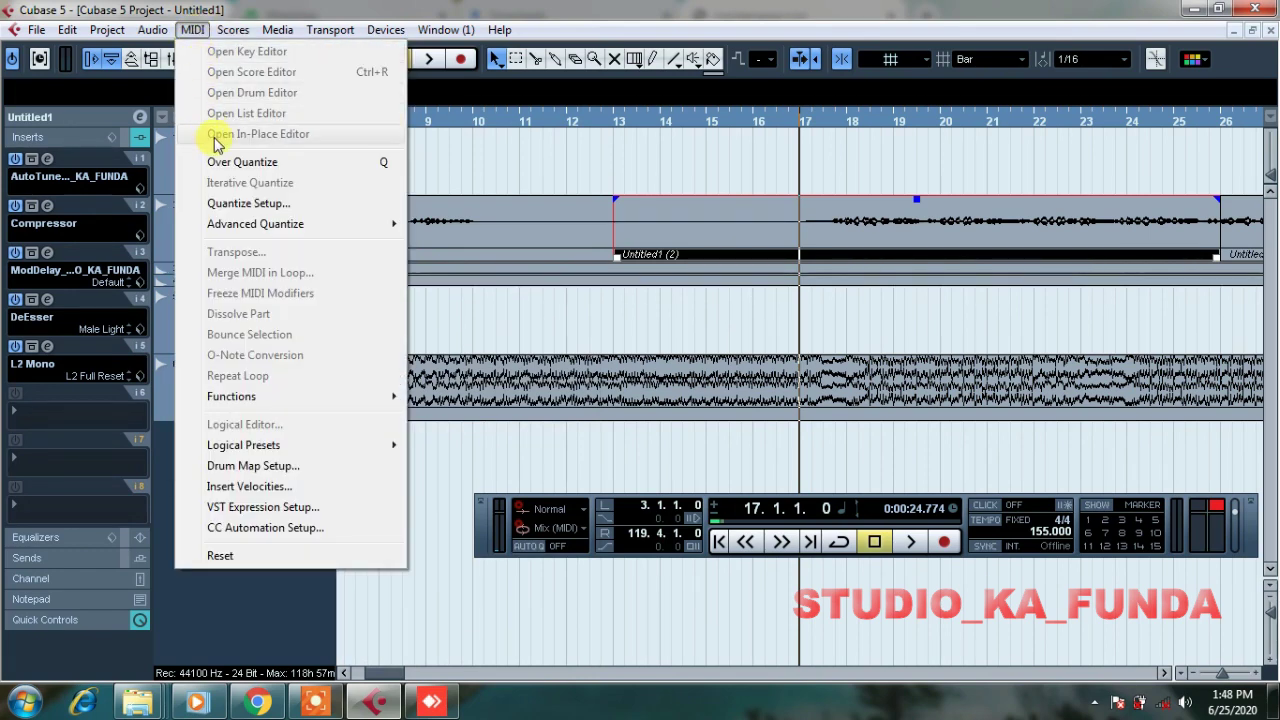
{"action": "mouse_move", "coordinate": [152, 30]}
{"action": "mouse_move", "coordinate": [170, 52]}
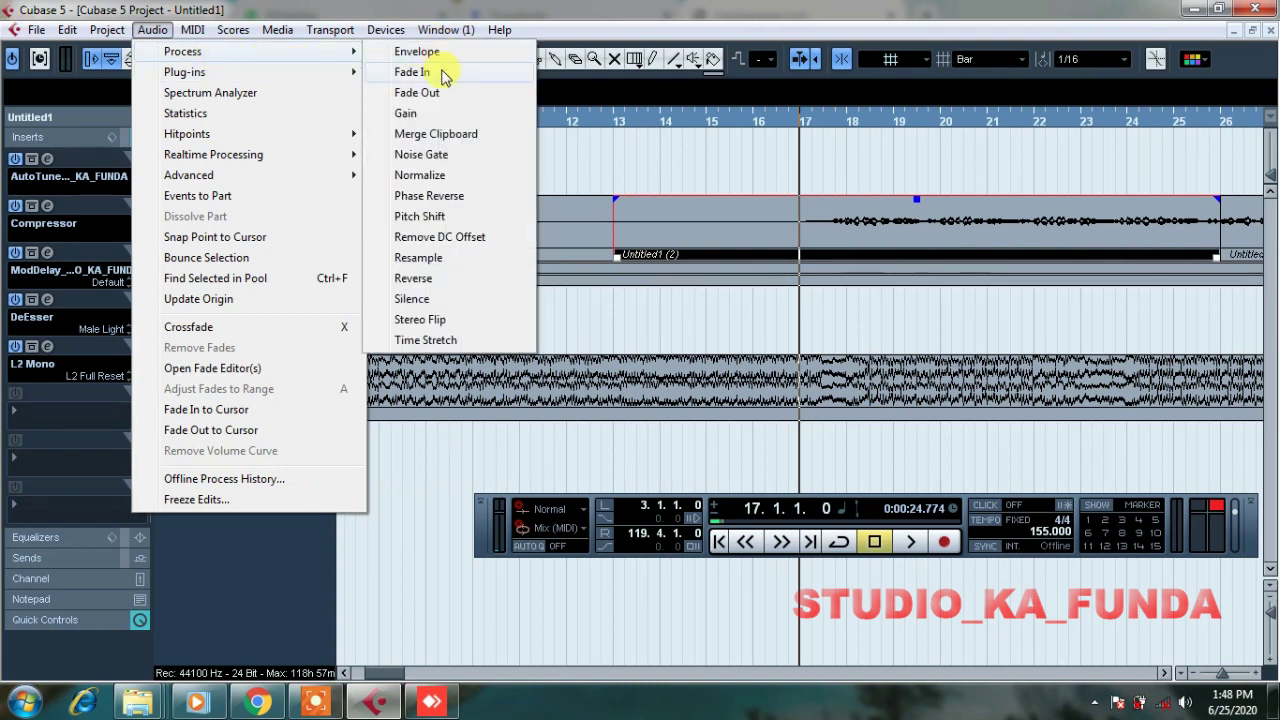
{"action": "left_click", "coordinate": [432, 116]}
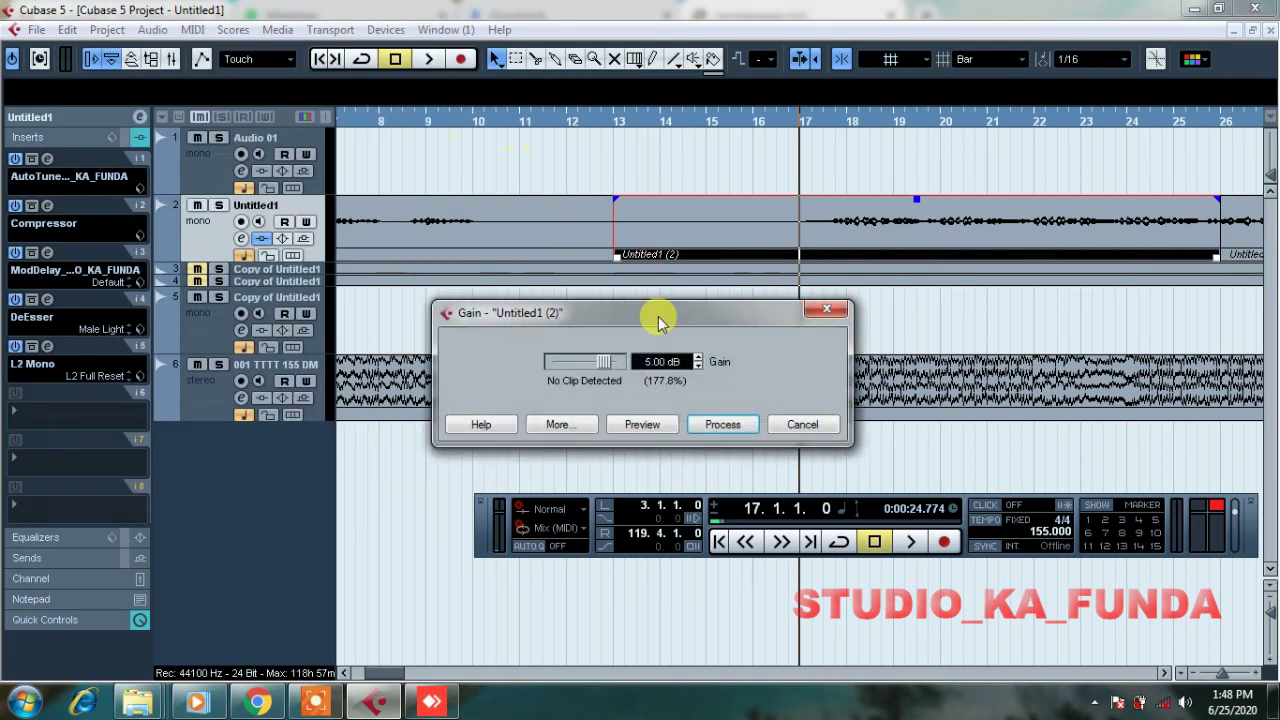
{"action": "left_click", "coordinate": [697, 357]}
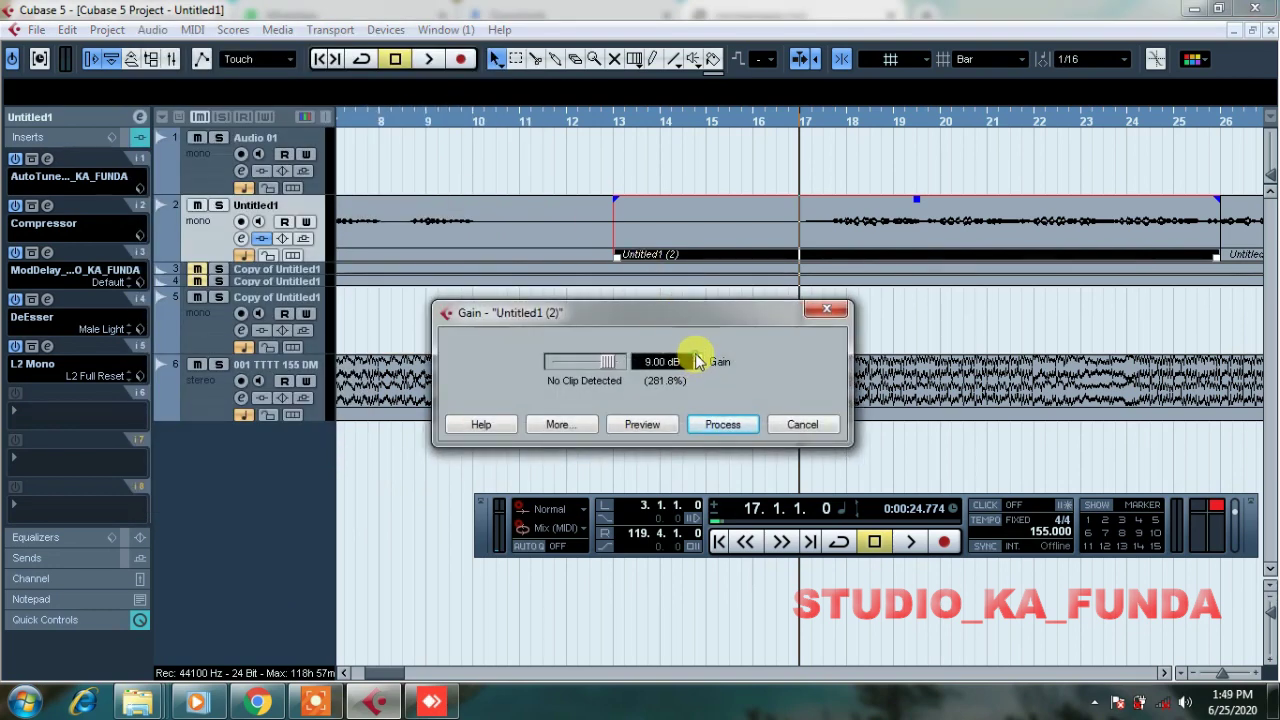
{"action": "left_click", "coordinate": [697, 357]}
{"action": "left_click", "coordinate": [697, 357]}
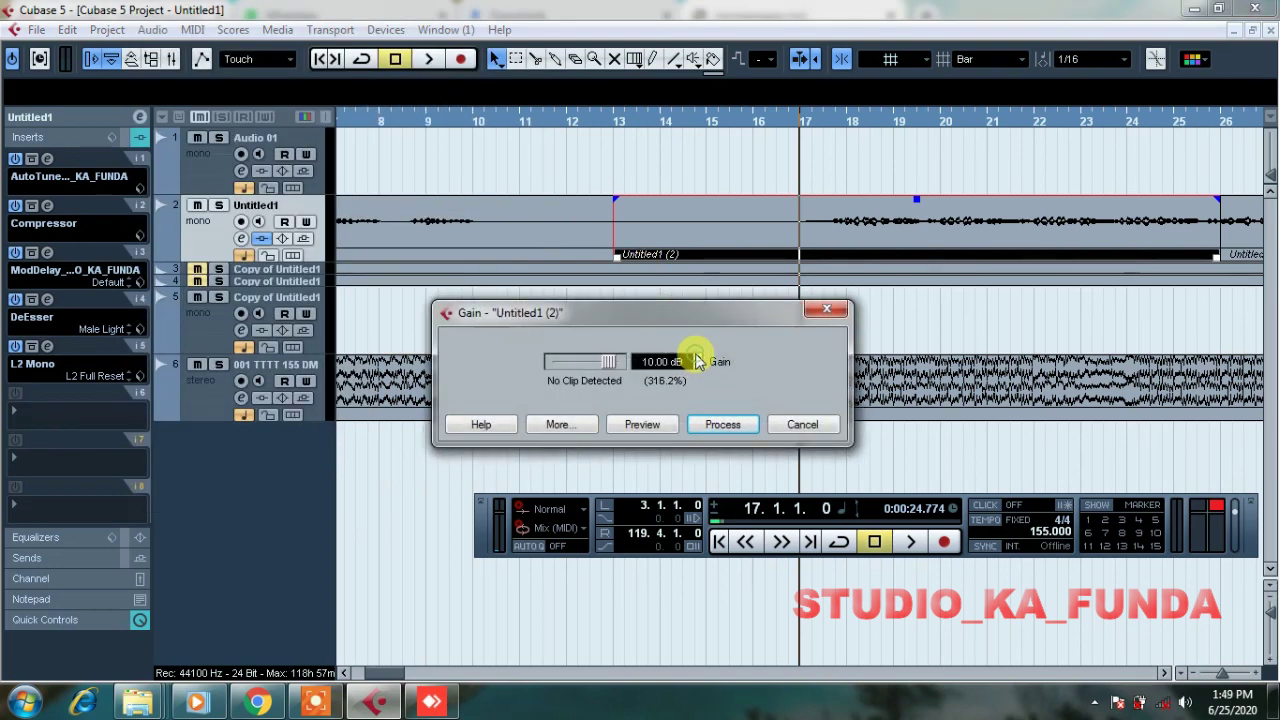
{"action": "left_click", "coordinate": [712, 427]}
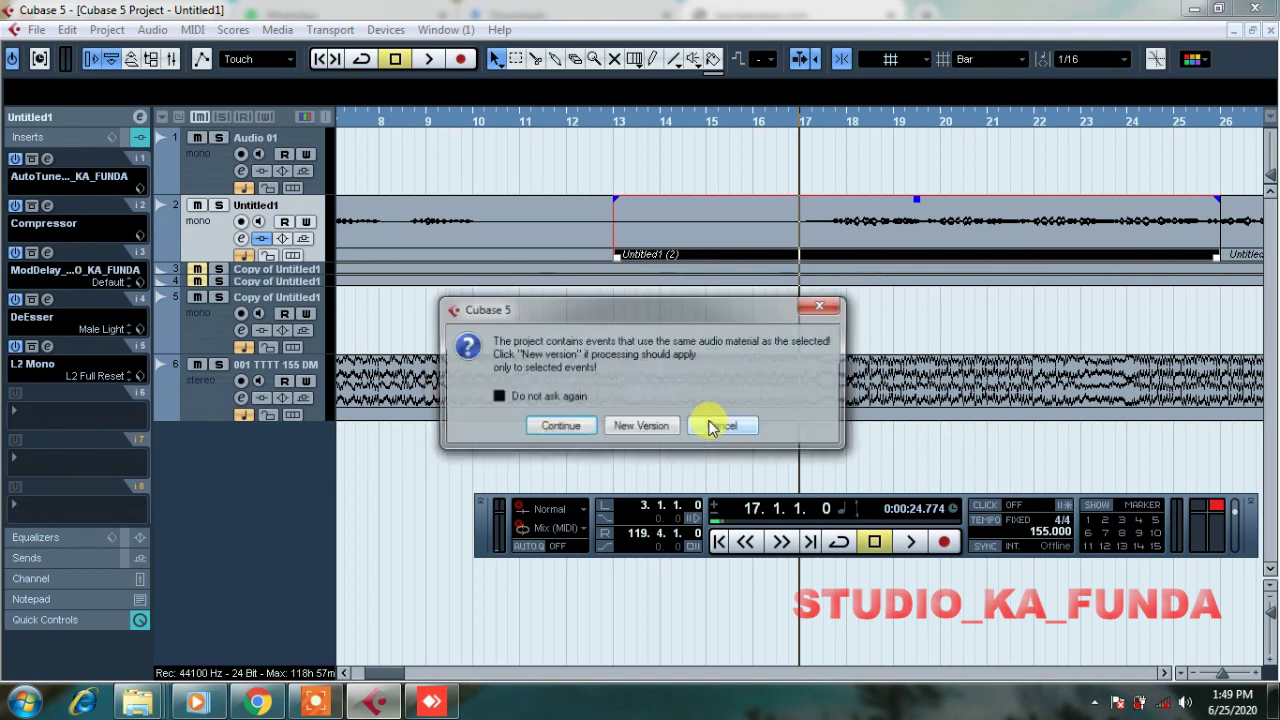
{"action": "left_click", "coordinate": [630, 428]}
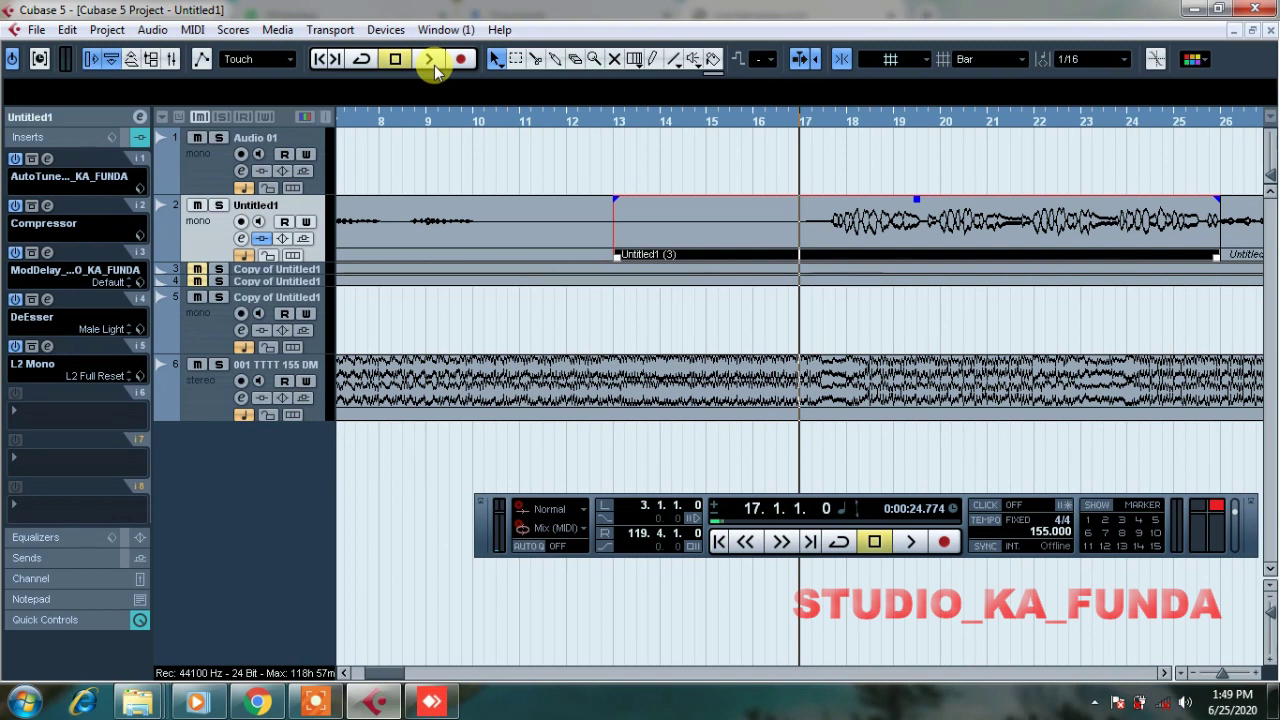
Step: Split the vocal clip at bars 18 and 19 to isolate a one-bar section, and undo both splits
{"action": "mouse_move", "coordinate": [864, 226]}
{"action": "left_mouse_down"}
{"action": "mouse_move", "coordinate": [834, 217]}
{"action": "mouse_move", "coordinate": [894, 217]}
{"action": "mouse_move", "coordinate": [834, 229]}
{"action": "mouse_move", "coordinate": [853, 228]}
{"action": "mouse_move", "coordinate": [869, 201]}
{"action": "left_mouse_up"}
{"action": "left_click", "coordinate": [852, 226], "text": "alt"}
{"action": "left_click", "coordinate": [894, 224], "text": "alt"}
{"action": "left_click", "coordinate": [873, 221]}
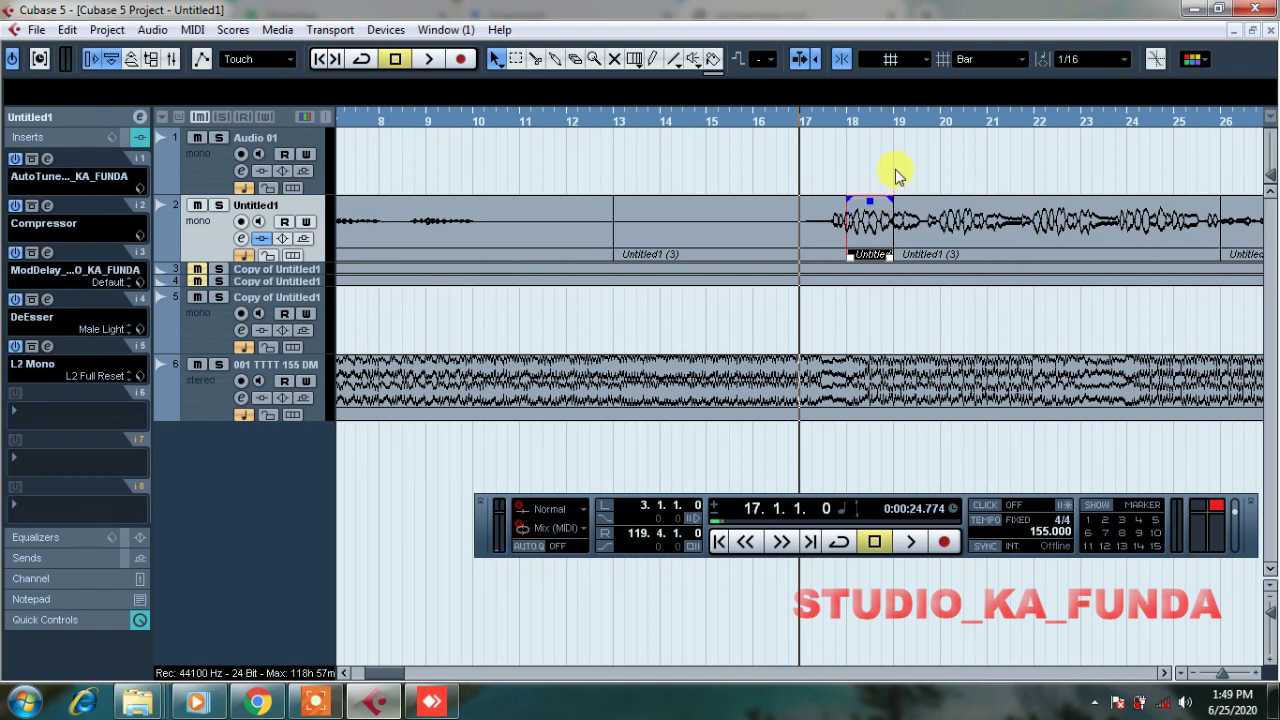
{"action": "key", "text": "ctrl+z"}
{"action": "key", "text": "ctrl+z"}
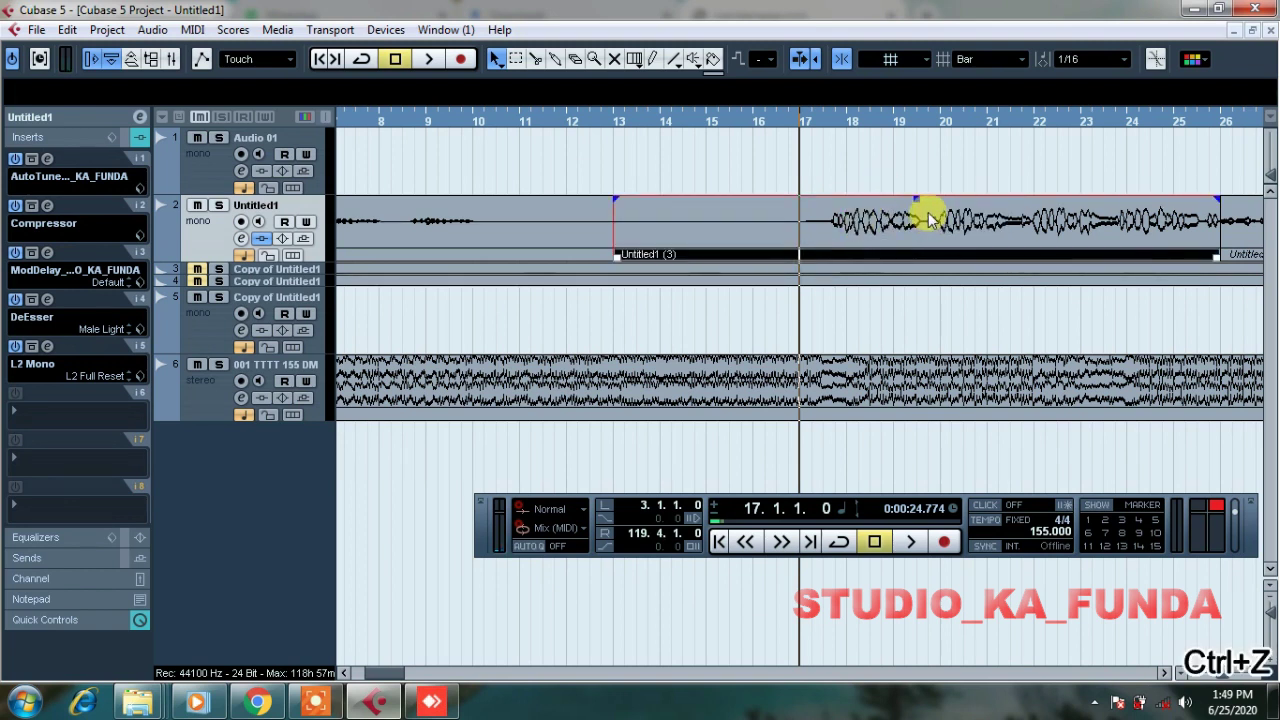
Step: Play the project from bar 16 to hear the processed vocal clip against the backing track
{"action": "left_click", "coordinate": [785, 113]}
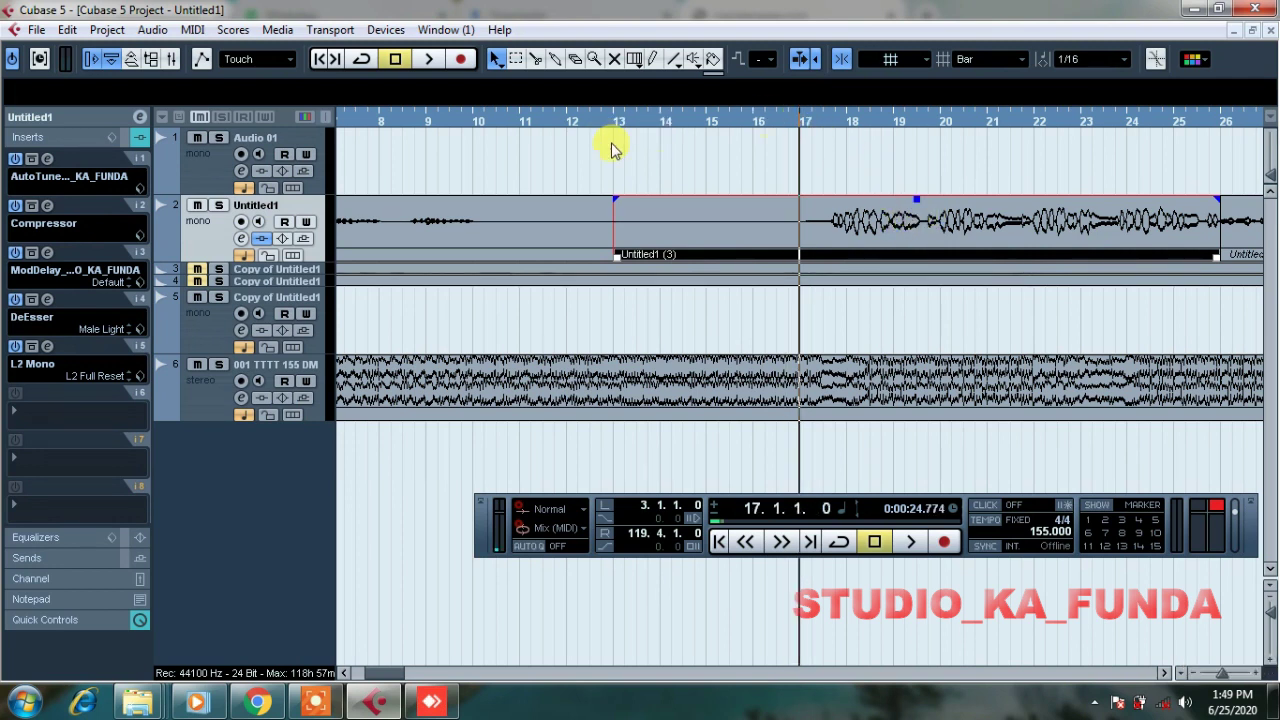
{"action": "left_click", "coordinate": [770, 113]}
{"action": "key", "text": "space"}
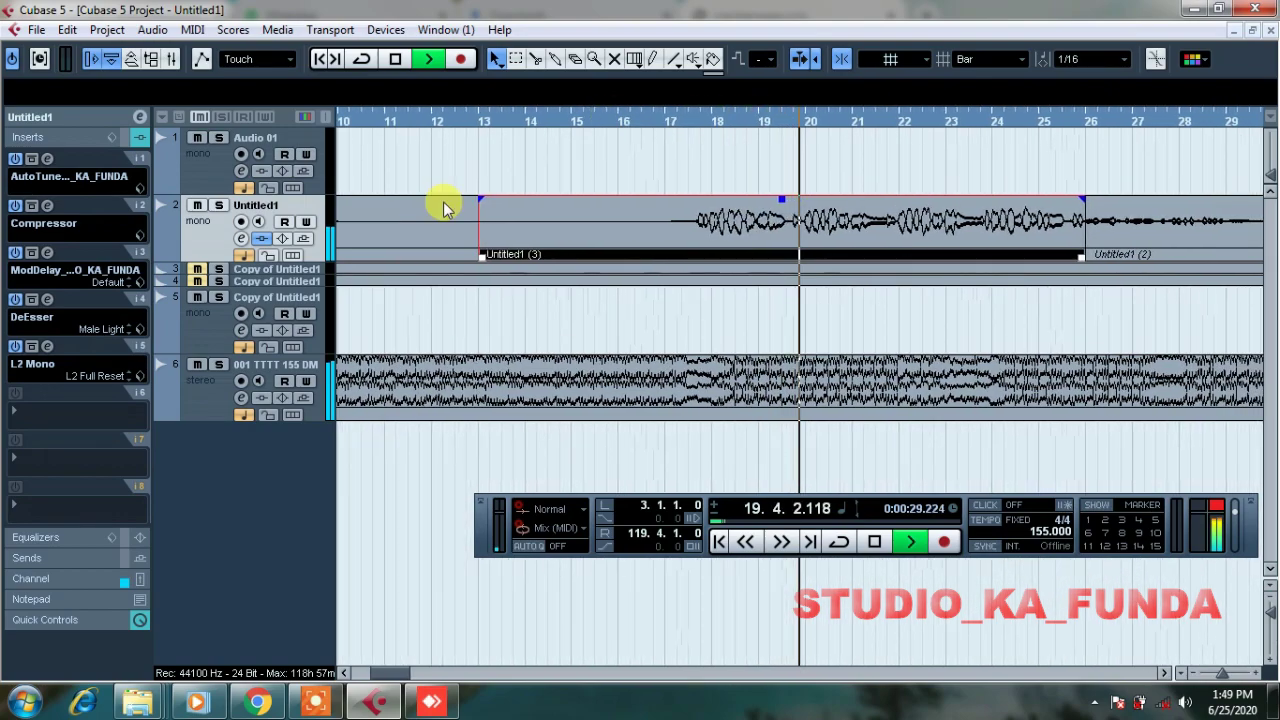
Step: Set the volume of the backing track 001 TTTT 155 DM to -4.00 during playback
{"action": "left_click", "coordinate": [195, 395]}
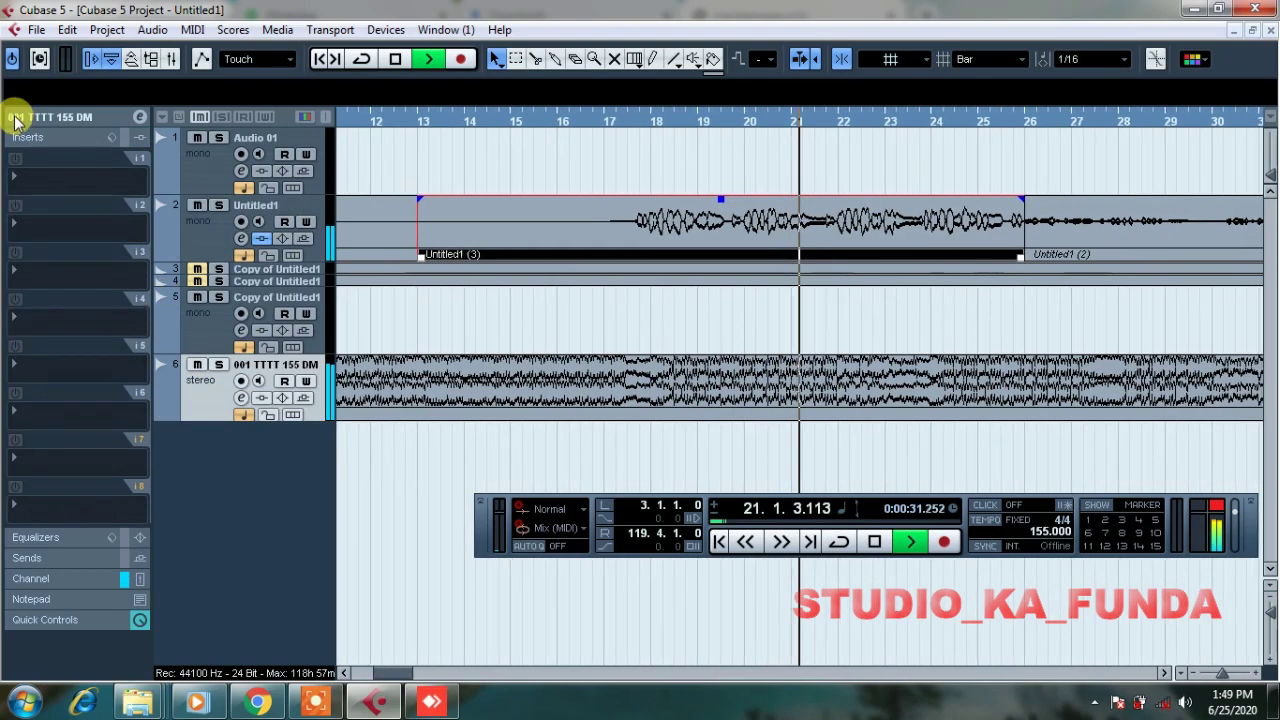
{"action": "left_click", "coordinate": [45, 117]}
{"action": "left_click_drag", "start_coordinate": [116, 200], "coordinate": [103, 203]}
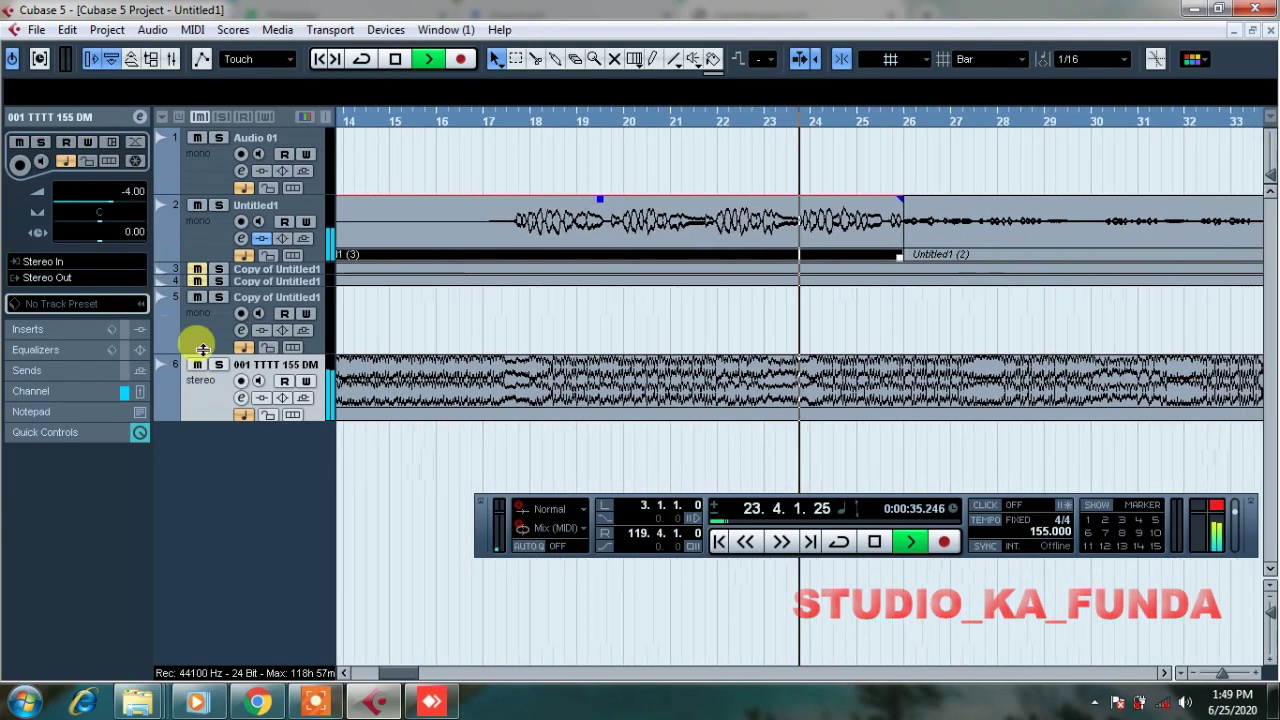
Step: Set the L2 Mono limiter on the Untitled1 vocal track to a threshold of -7.5 and an out ceiling of -1.0
{"action": "left_click", "coordinate": [195, 240]}
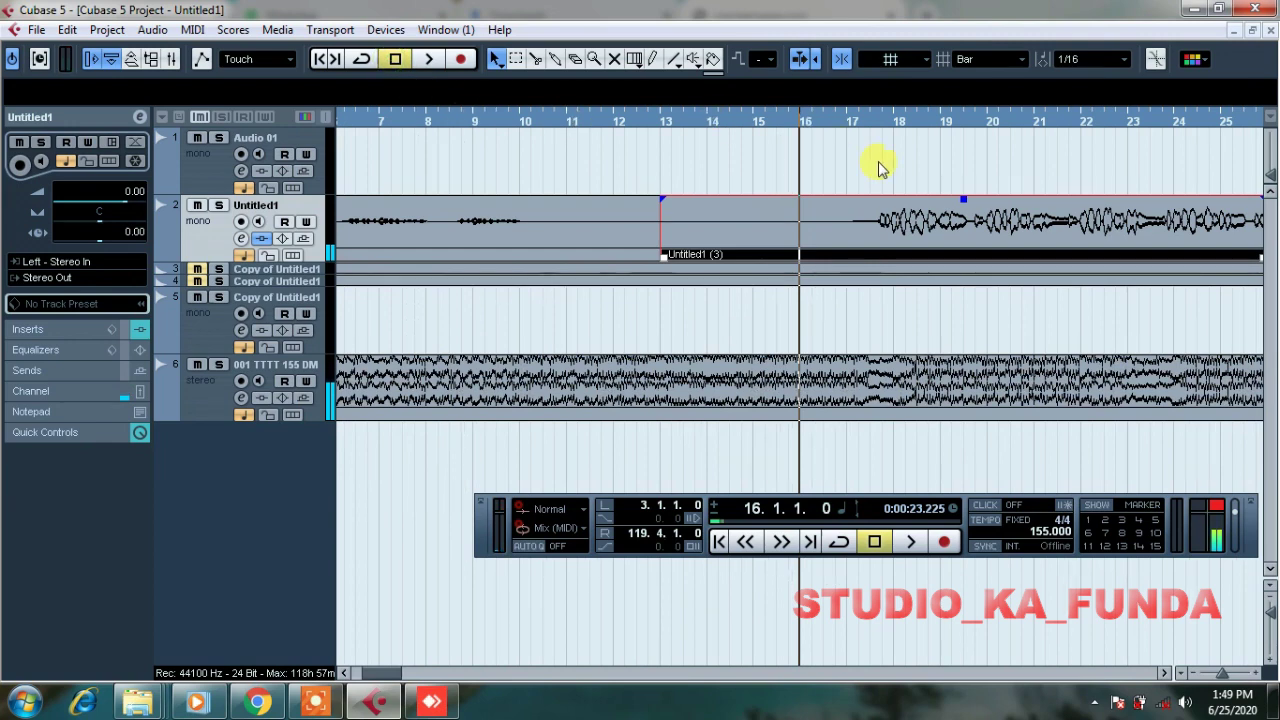
{"action": "left_click_drag", "start_coordinate": [874, 118], "coordinate": [852, 116]}
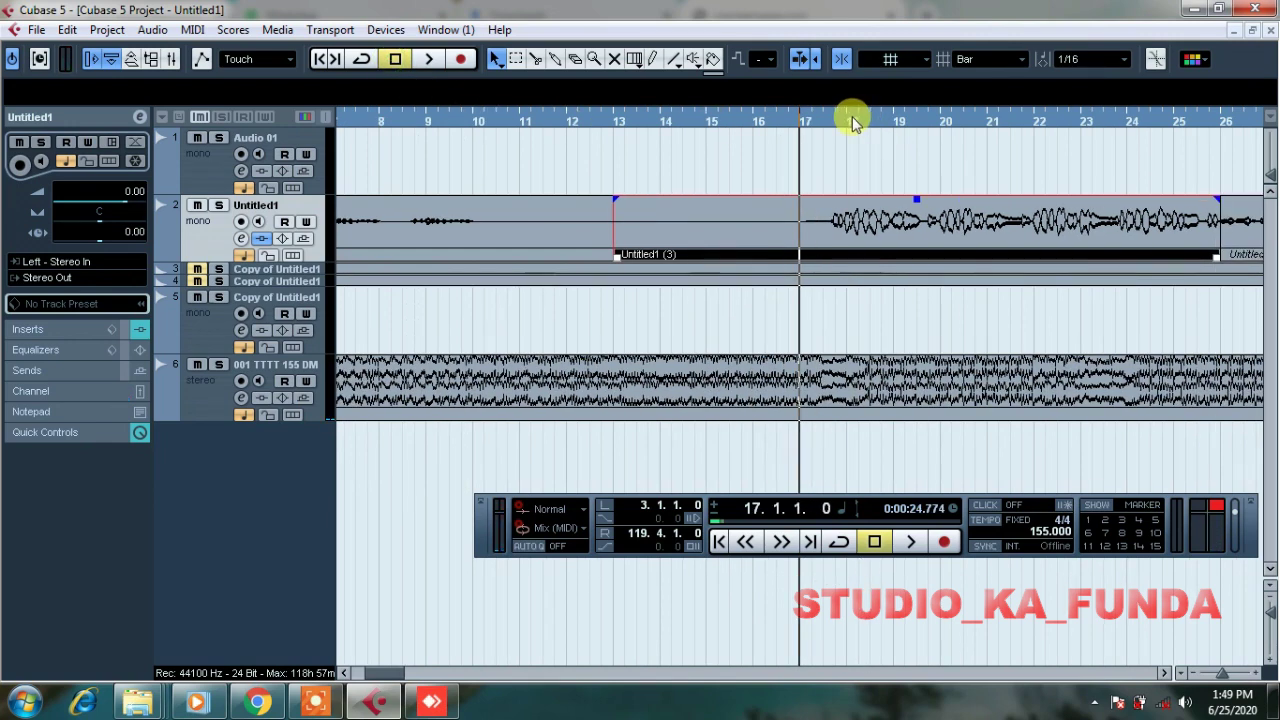
{"action": "left_click", "coordinate": [141, 330]}
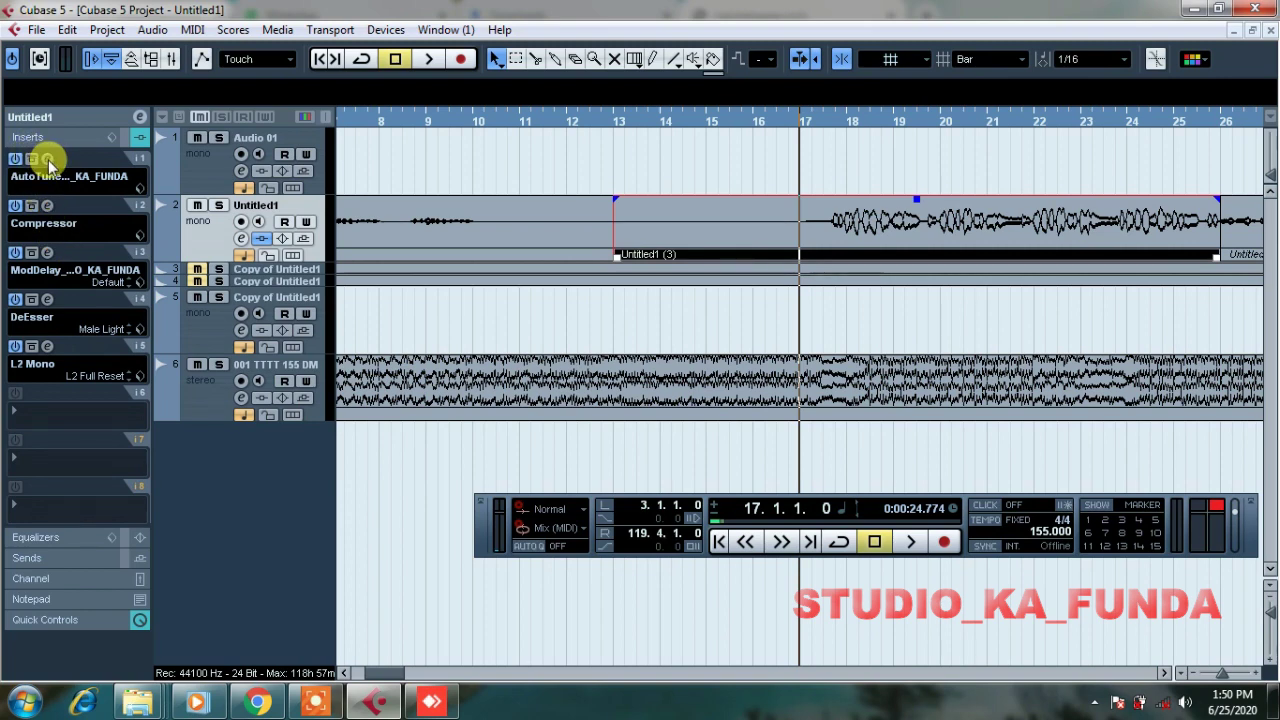
{"action": "left_click", "coordinate": [44, 347]}
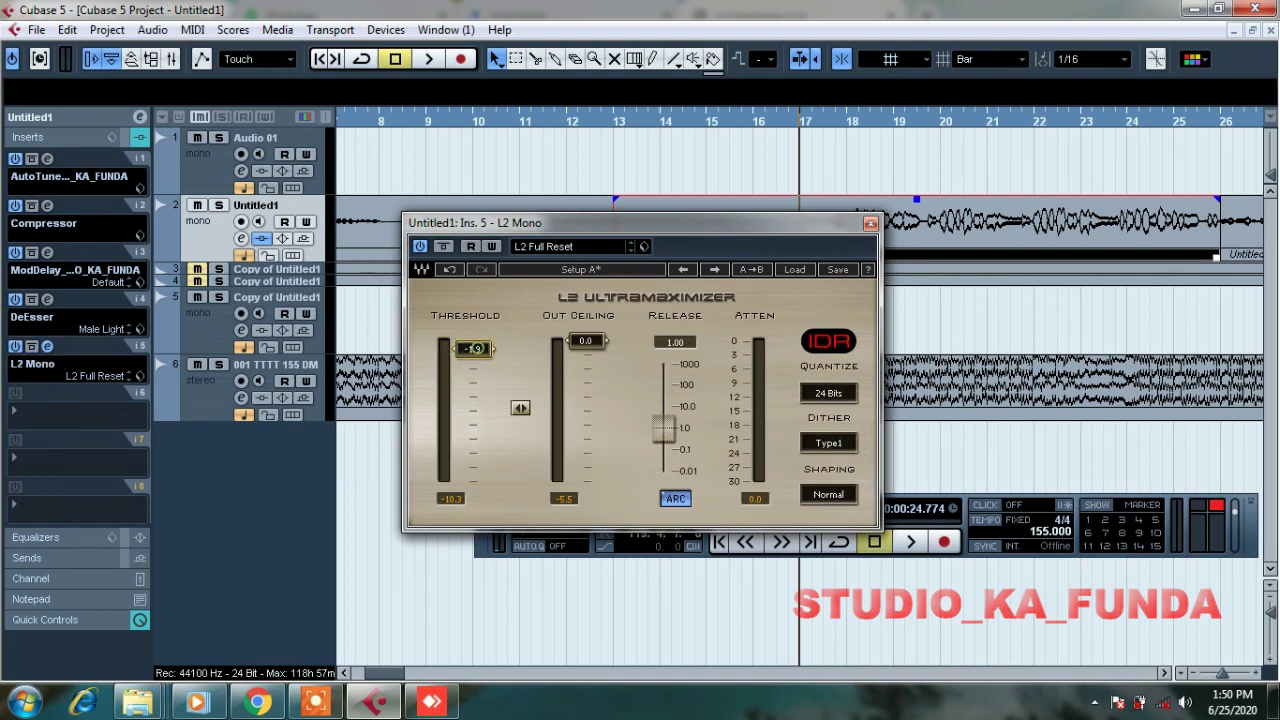
{"action": "left_click_drag", "start_coordinate": [474, 348], "coordinate": [474, 375]}
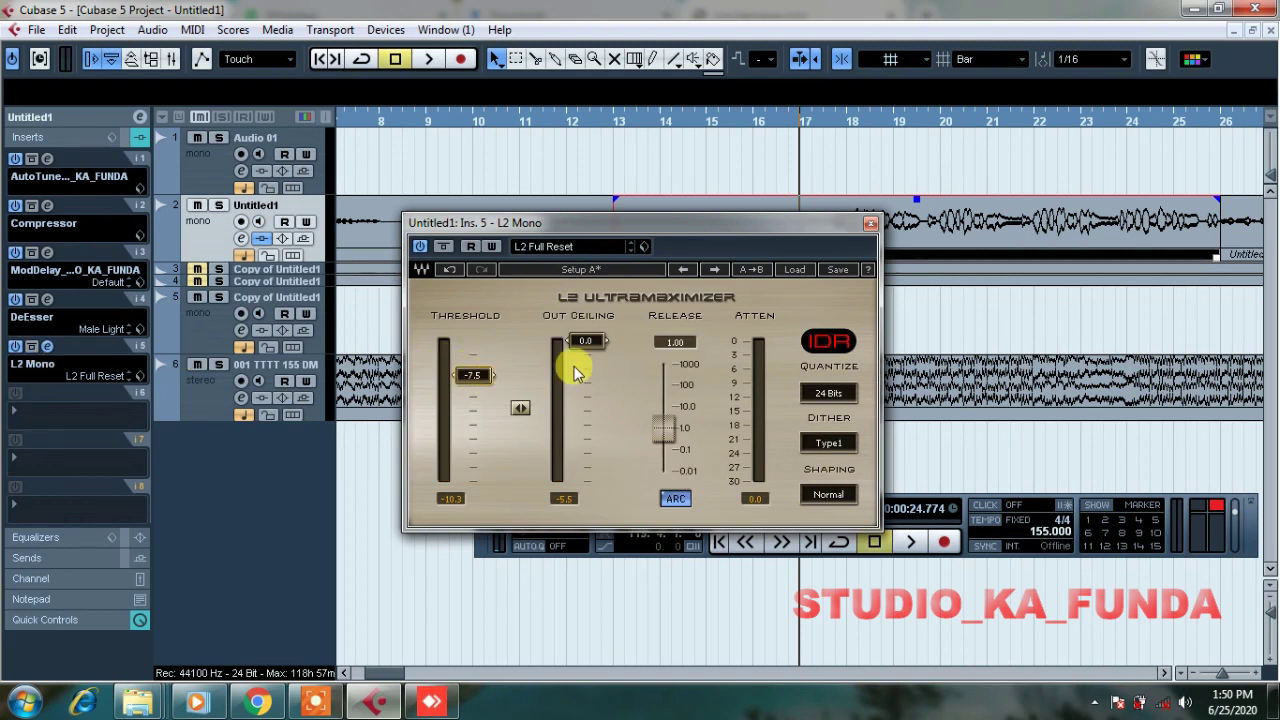
{"action": "left_click_drag", "start_coordinate": [587, 342], "coordinate": [587, 348]}
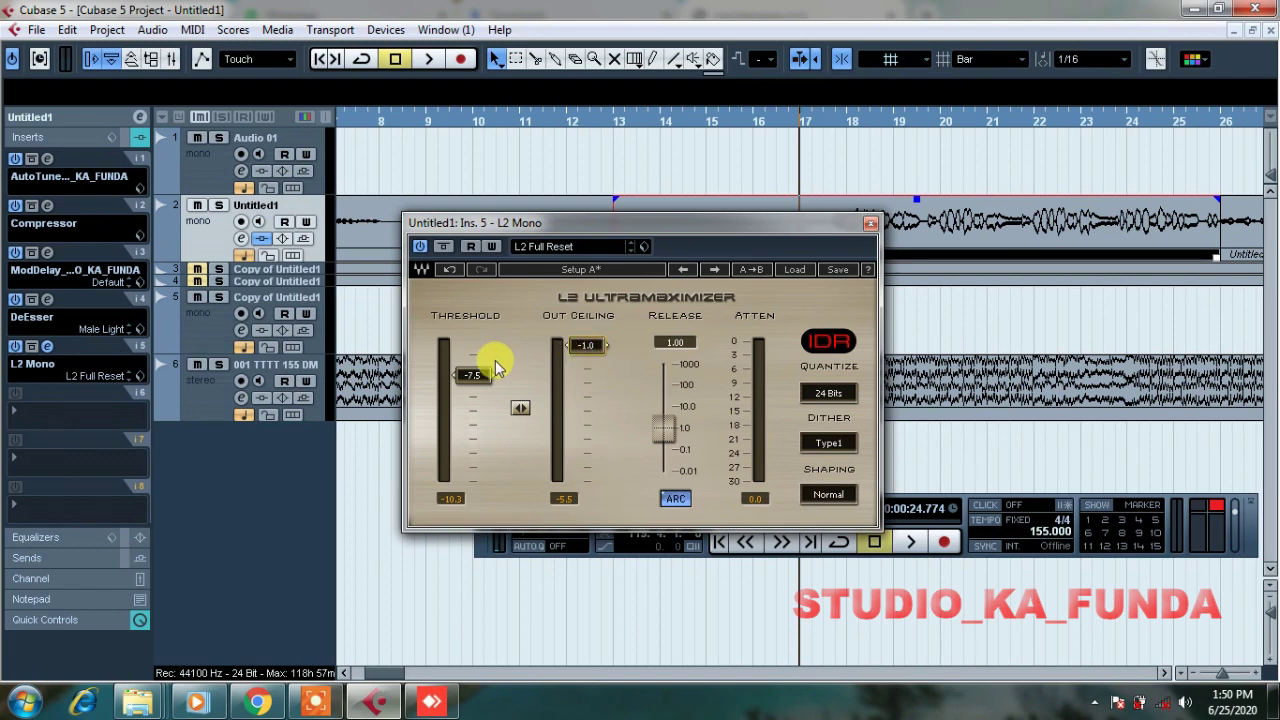
{"action": "left_click", "coordinate": [870, 223]}
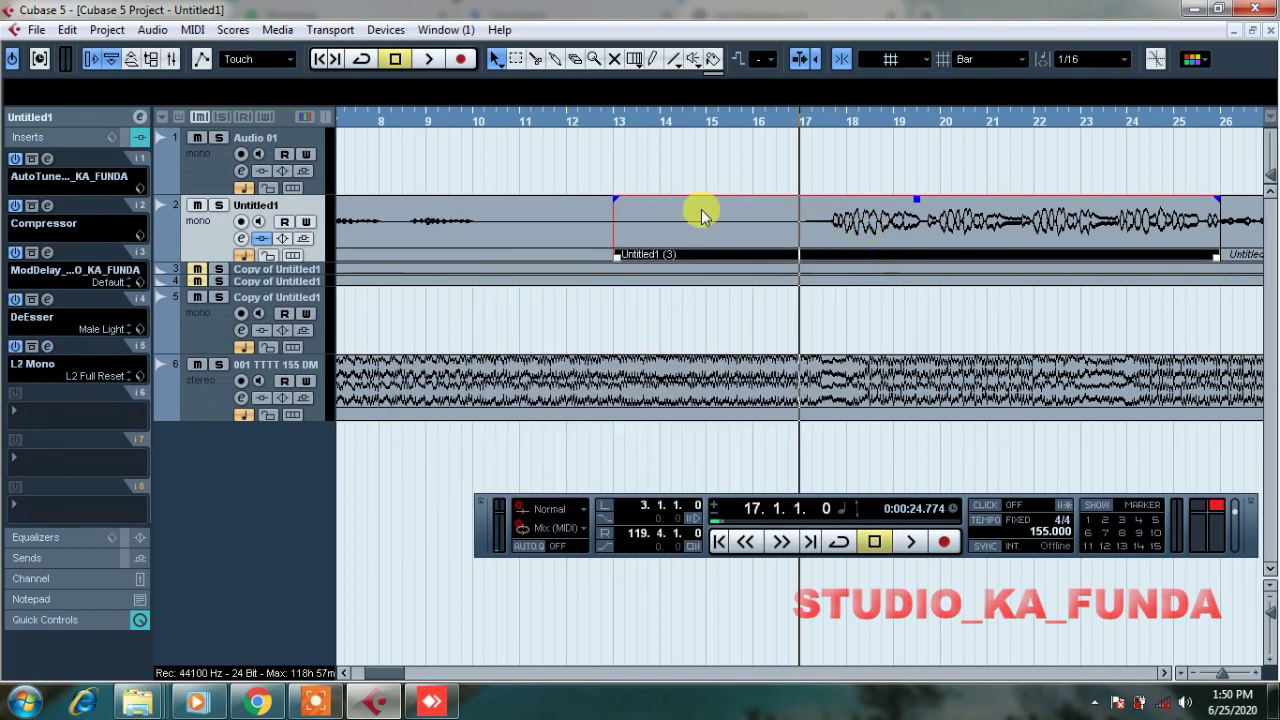
Step: Play the mix from bar 17 to about bar 25 and stop playback
{"action": "left_click", "coordinate": [824, 119]}
{"action": "left_click", "coordinate": [767, 122]}
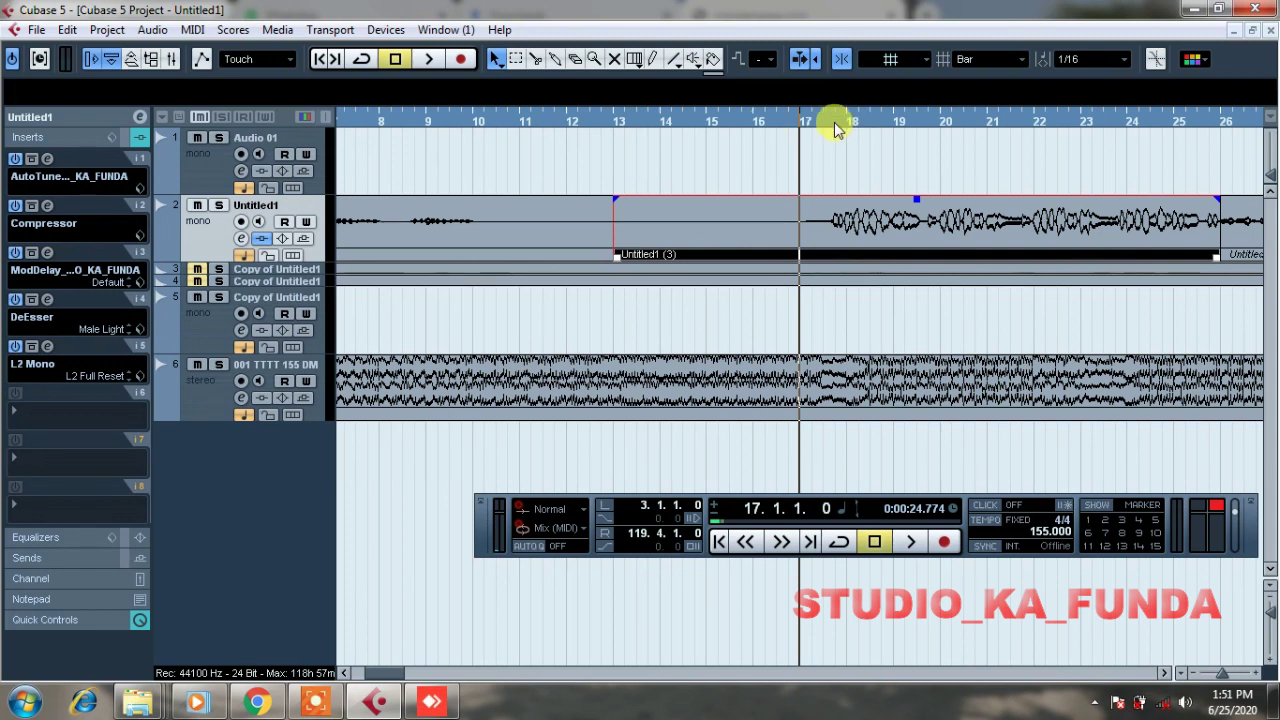
{"action": "left_click", "coordinate": [814, 119]}
{"action": "key", "text": "space"}
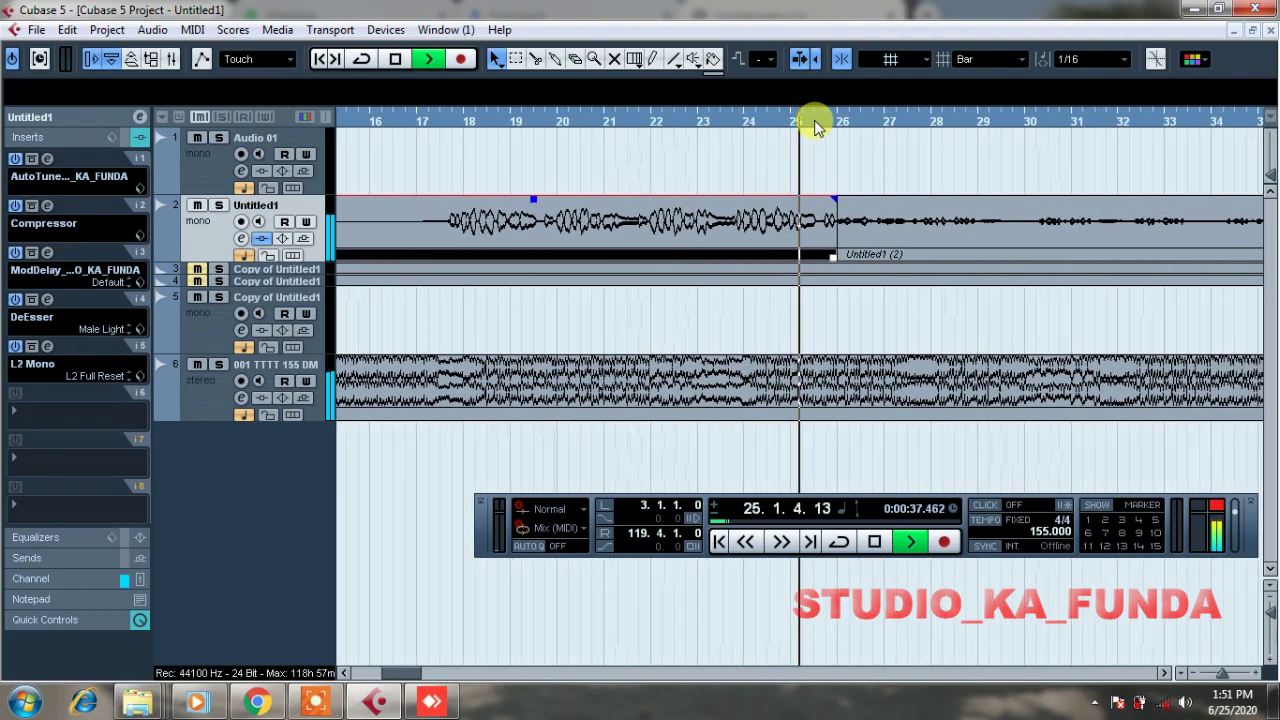
{"action": "left_click", "coordinate": [394, 60]}
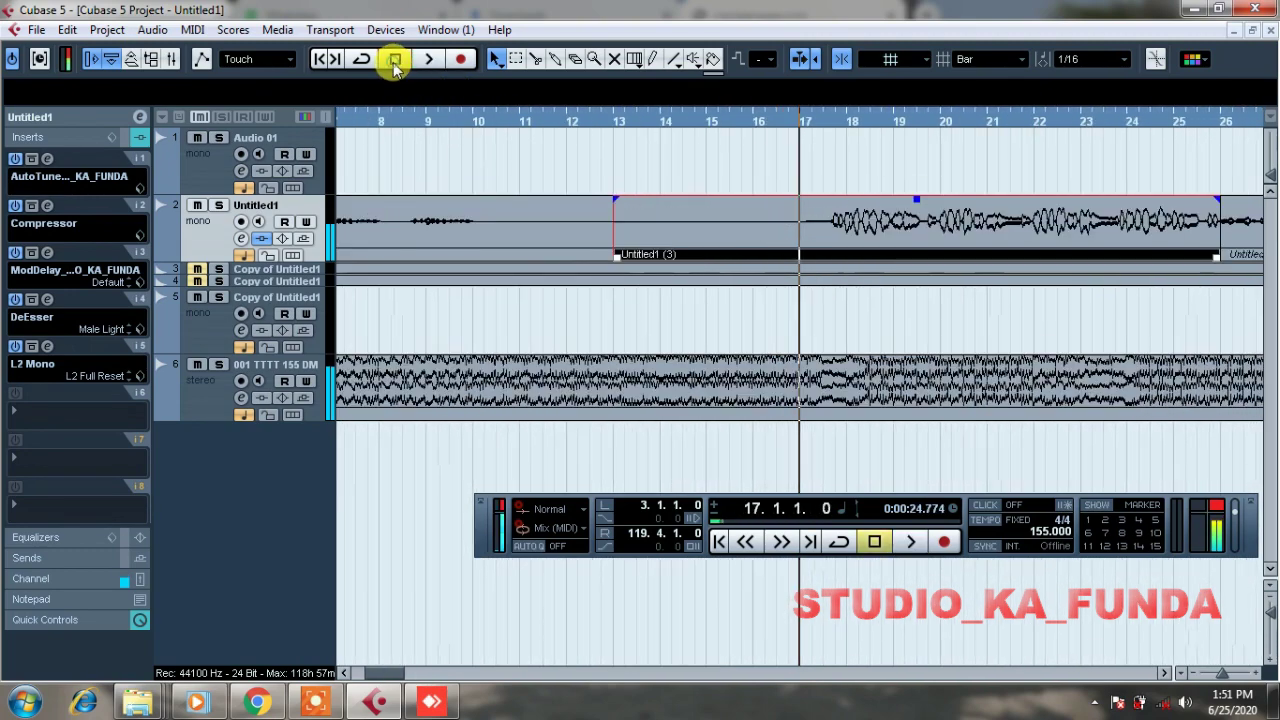